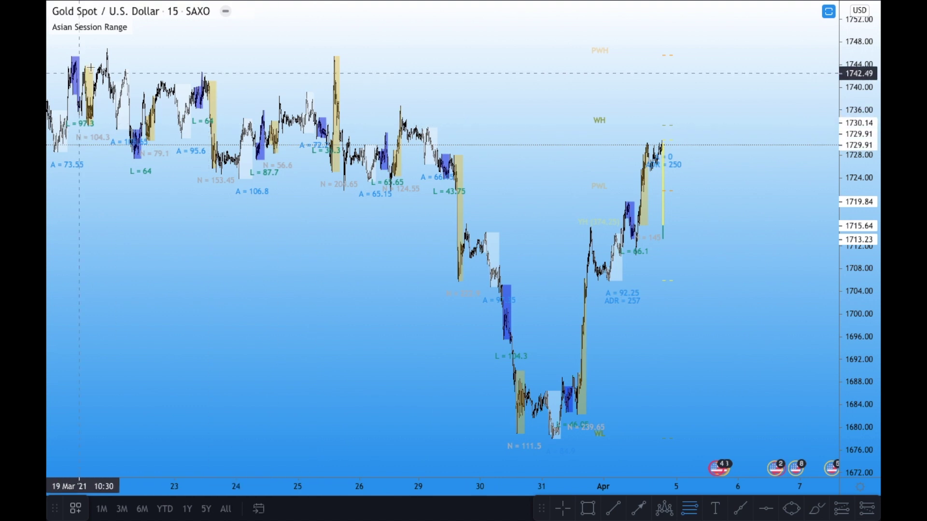
Draw an ellipse around the 18 March swing high, with its upper edge at about 1755 and lower edge at about 1729
scroll(362, 213, down, 3)
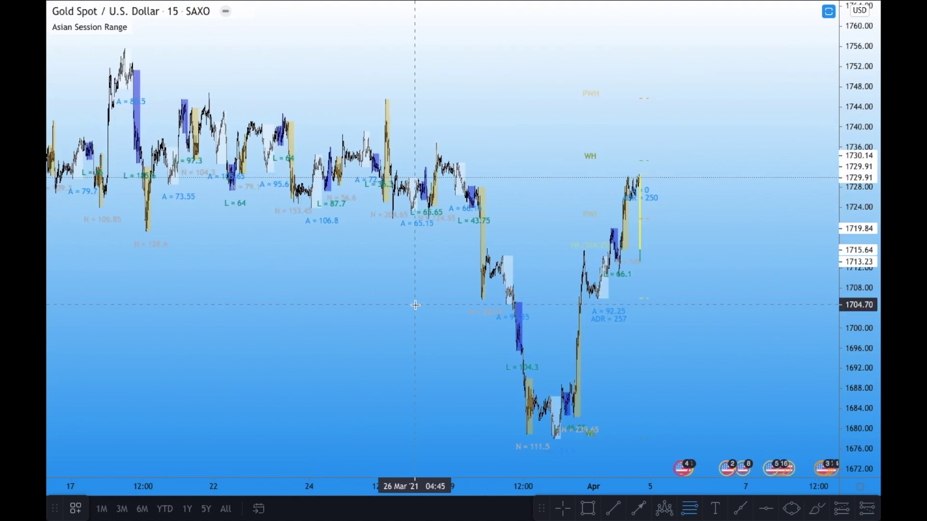
scroll(399, 325, down, 3)
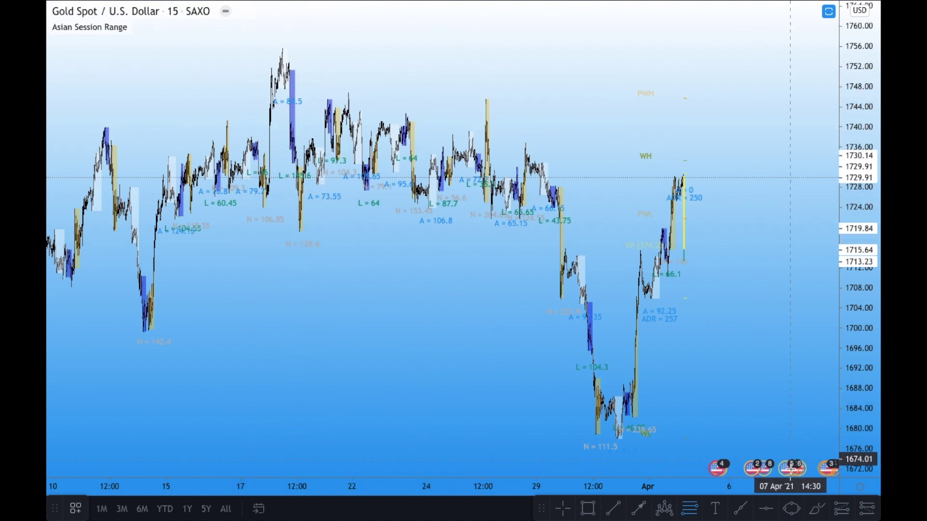
click(792, 508)
click(281, 49)
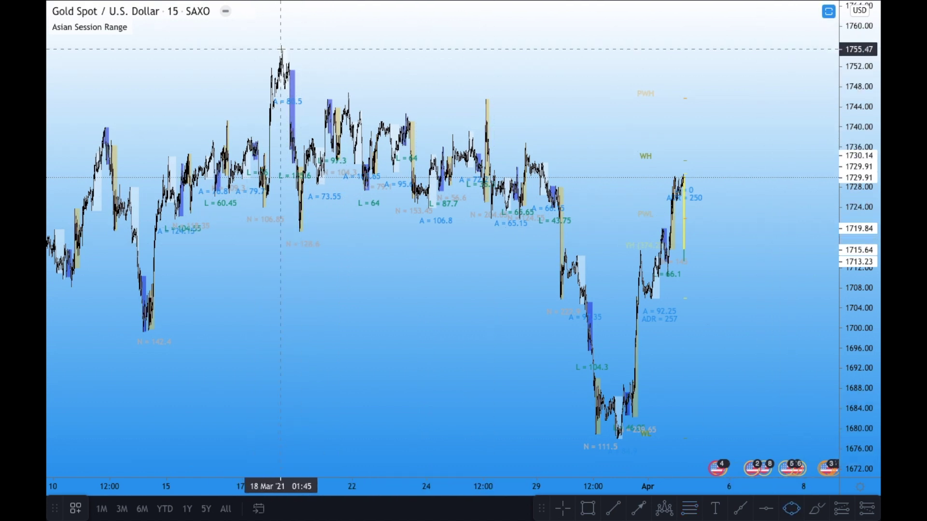
click(282, 183)
click(285, 89)
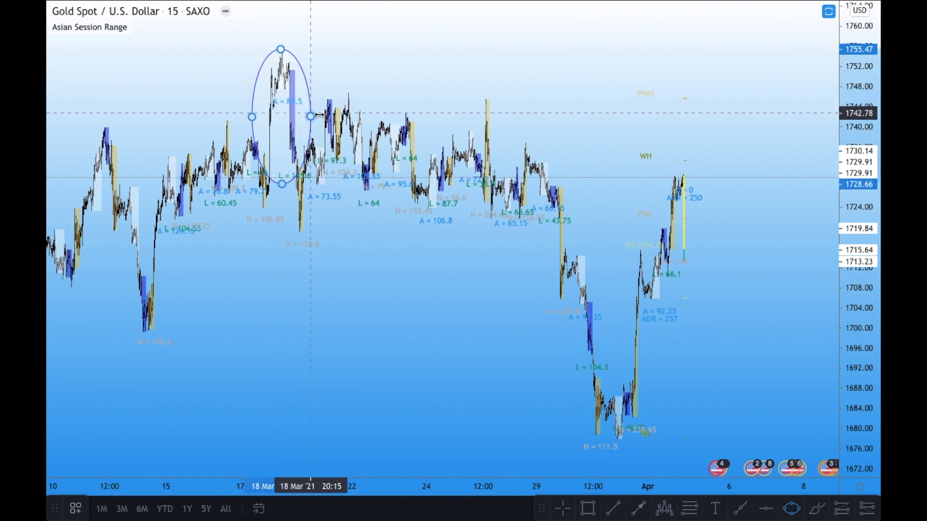
click(328, 183)
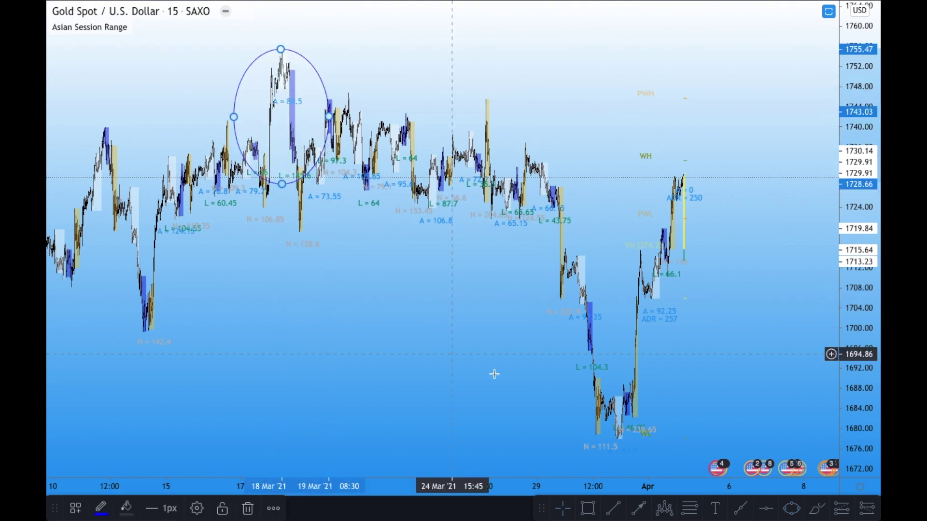
Draw a second ellipse around the 31 March swing low, spanning about 1691 down to 1675
click(790, 508)
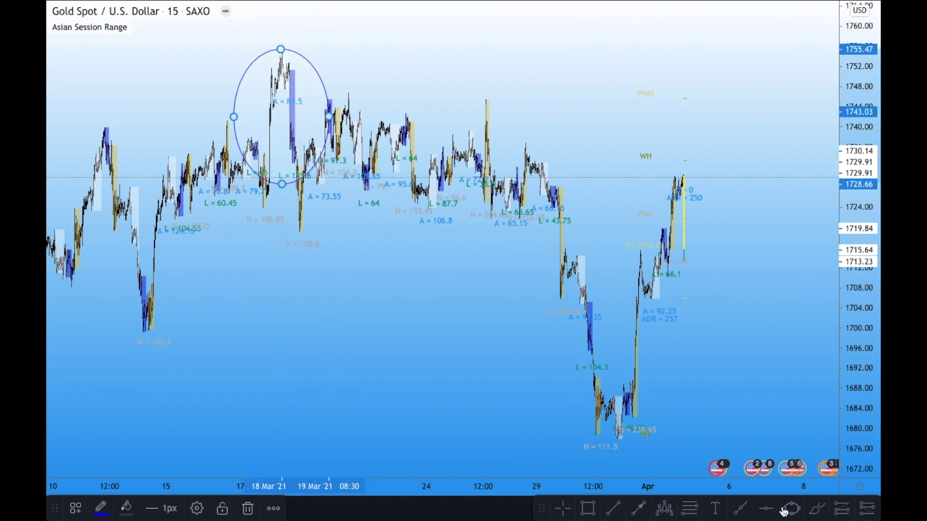
click(620, 425)
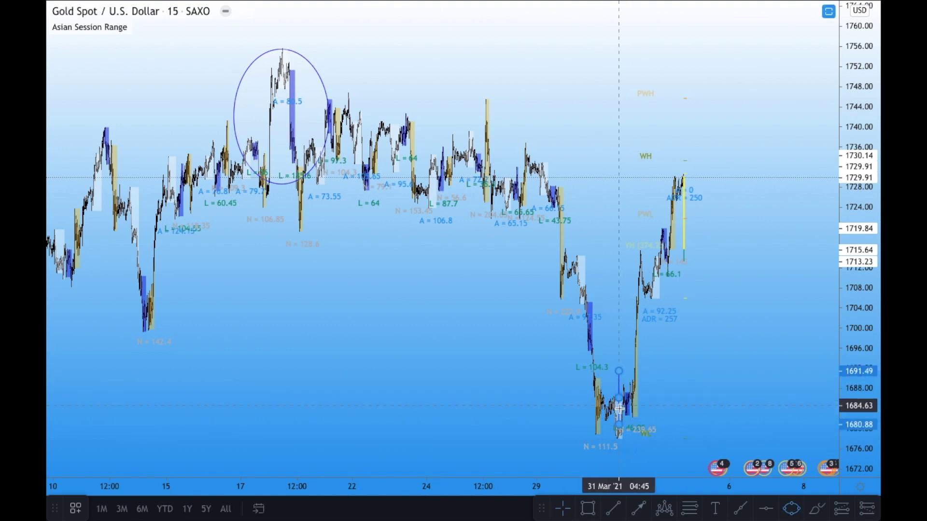
click(709, 412)
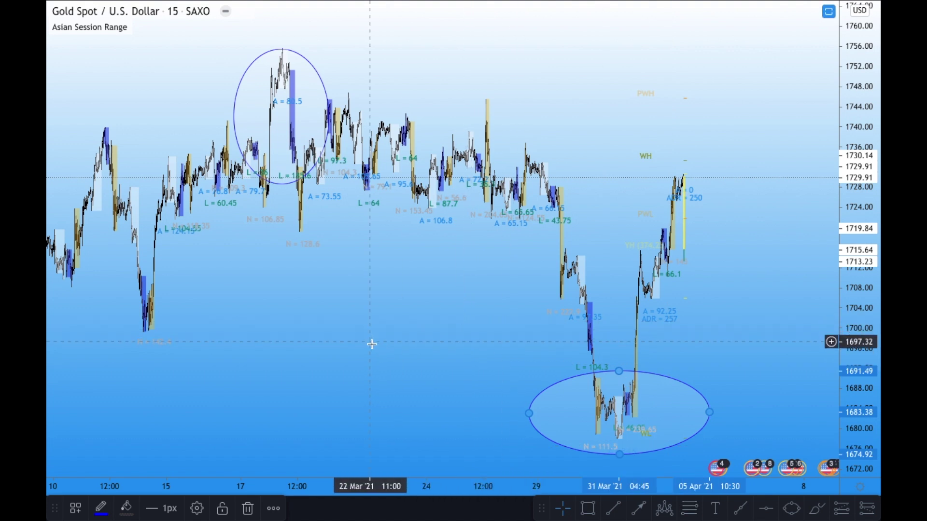
Leave full screen, examine Fib Retracement among the Gann and Fibonacci tools, and toggle the favourite drawing tools off and on
key(Escape)
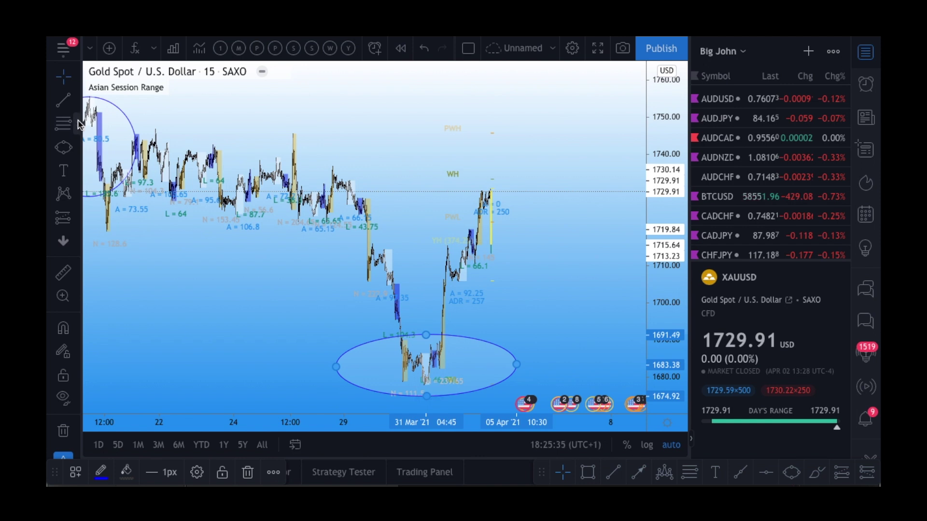
click(78, 121)
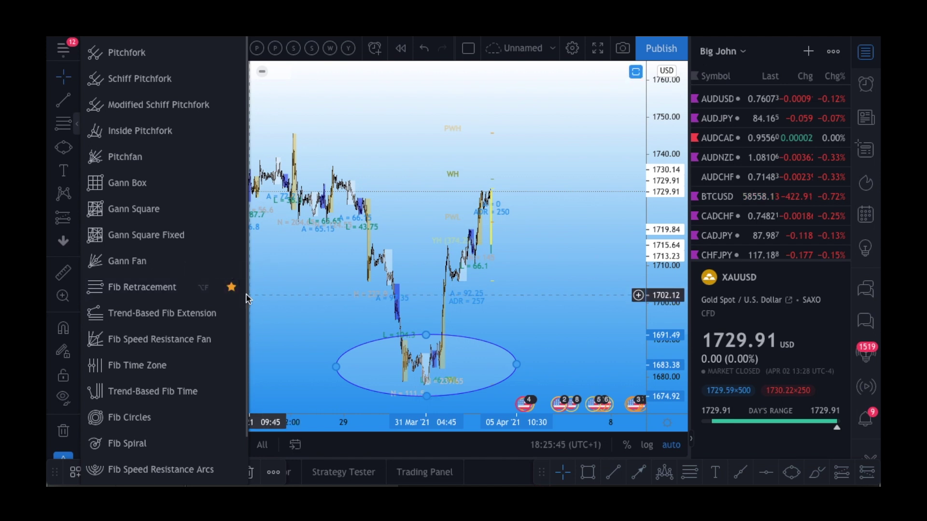
click(261, 291)
click(61, 475)
click(63, 461)
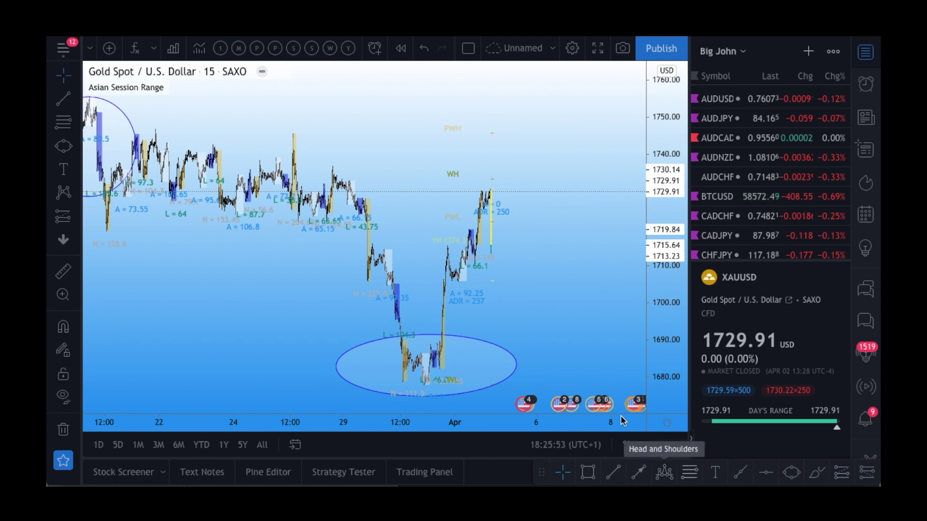
Return to full screen and draw a Fib Retracement from the 18 March high at 1755.73 to the 31 March low at 1678.03
click(597, 48)
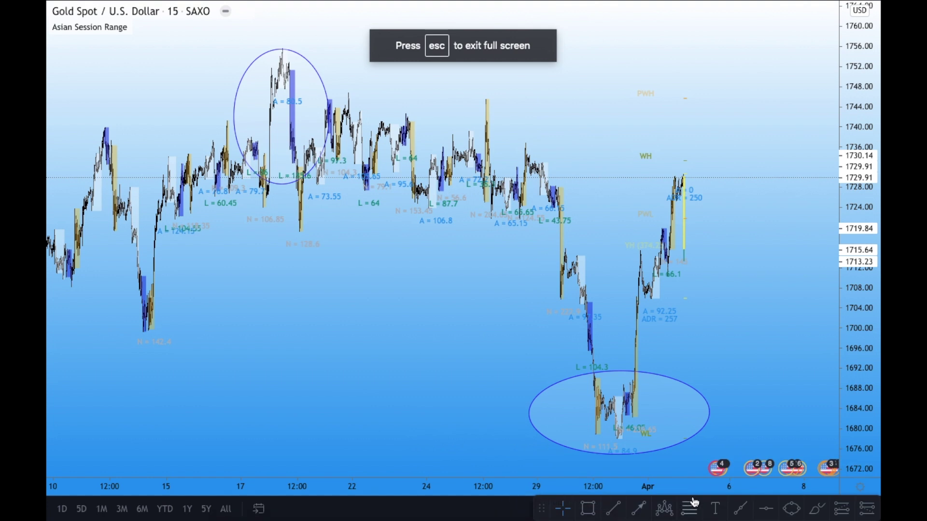
click(282, 57)
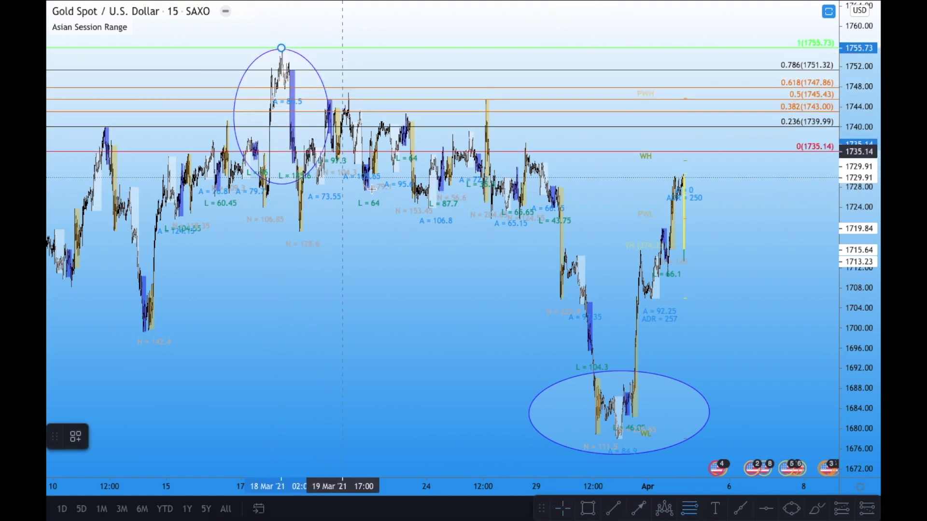
click(628, 438)
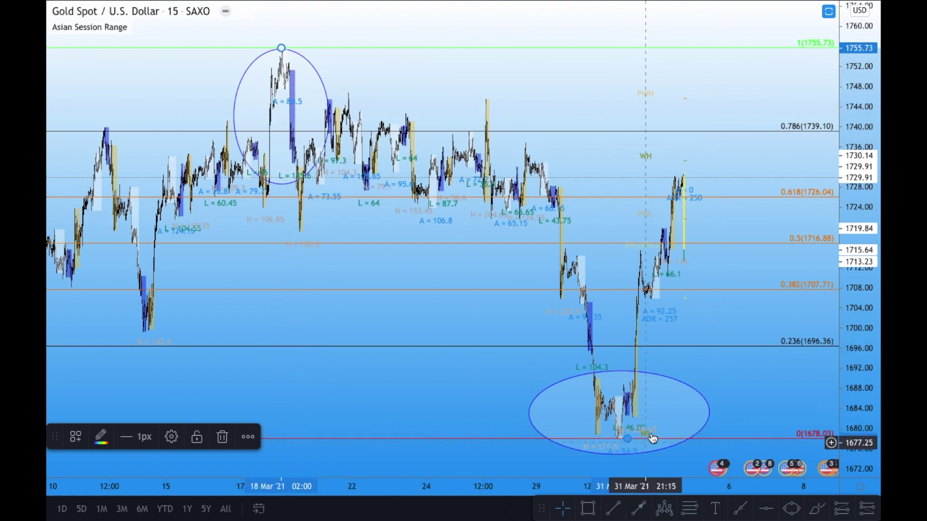
Restore the TDI pane beneath the price chart and move the floating drawing properties toolbar off it
scroll(627, 416, right, 5)
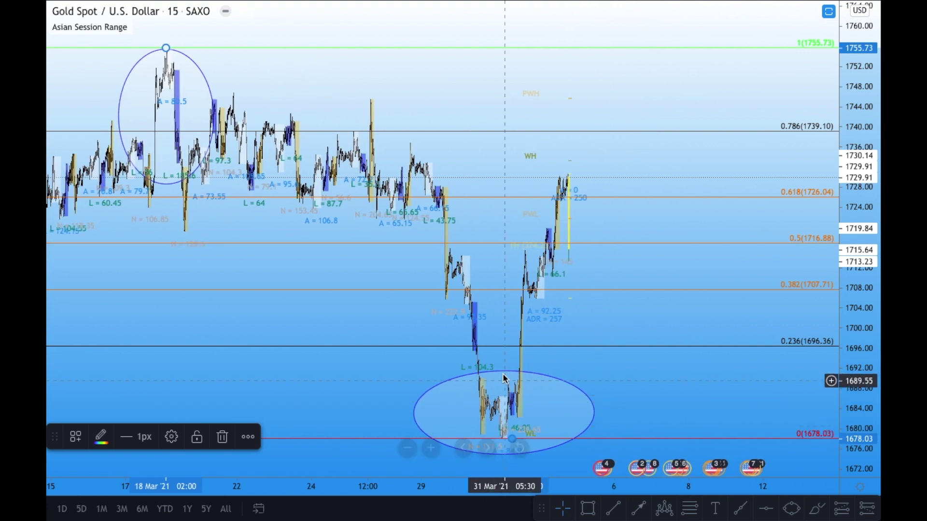
scroll(483, 391, up, 3)
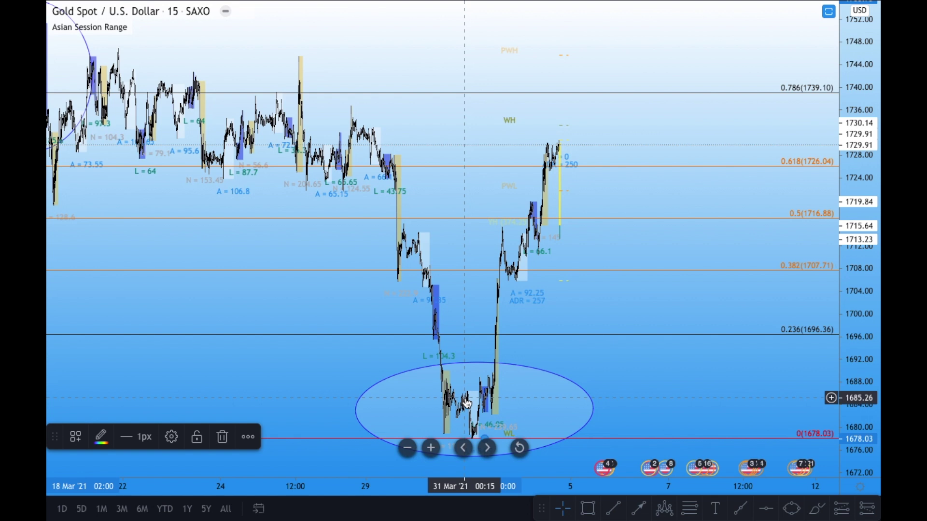
scroll(466, 403, up, 3)
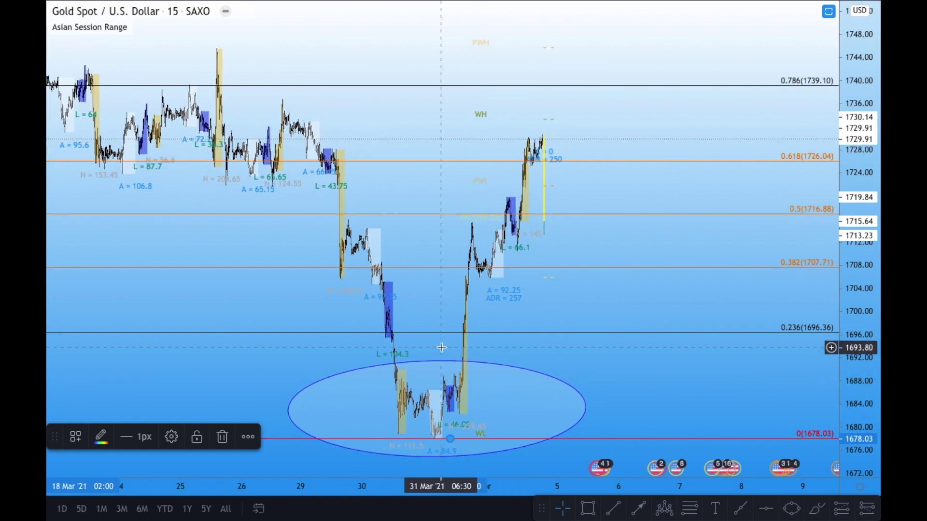
scroll(430, 411, up, 1)
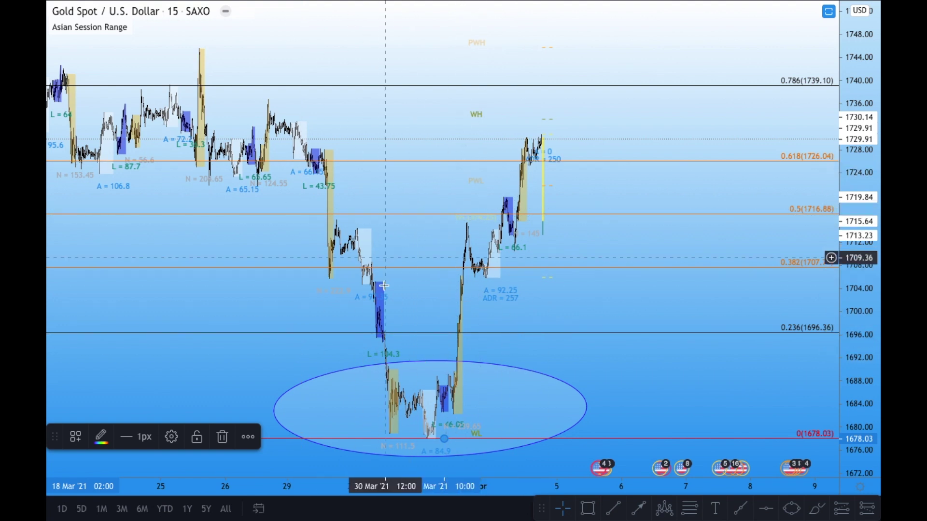
scroll(435, 309, up, 3)
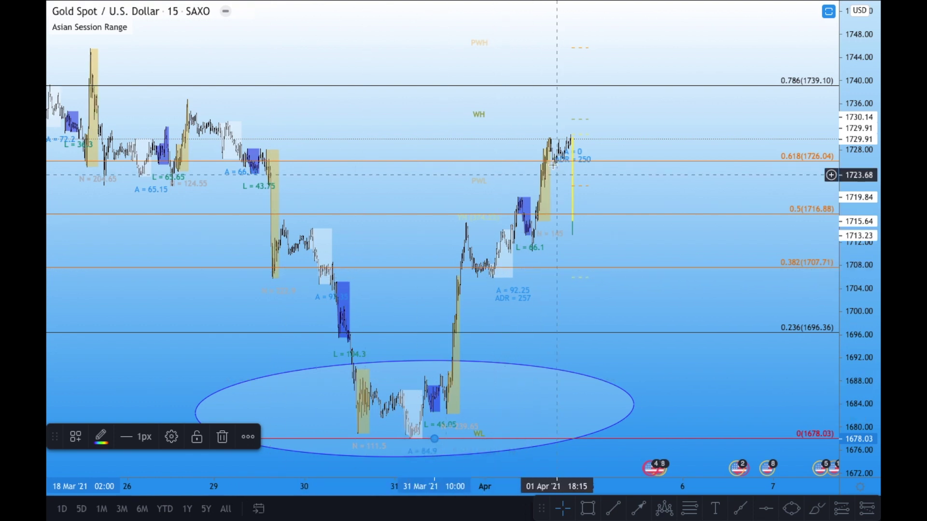
scroll(505, 288, up, 1)
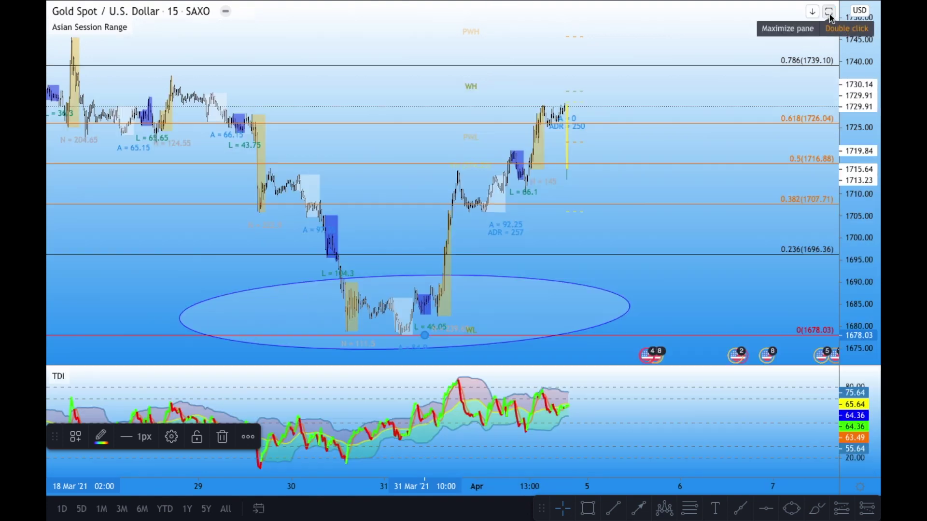
click(829, 12)
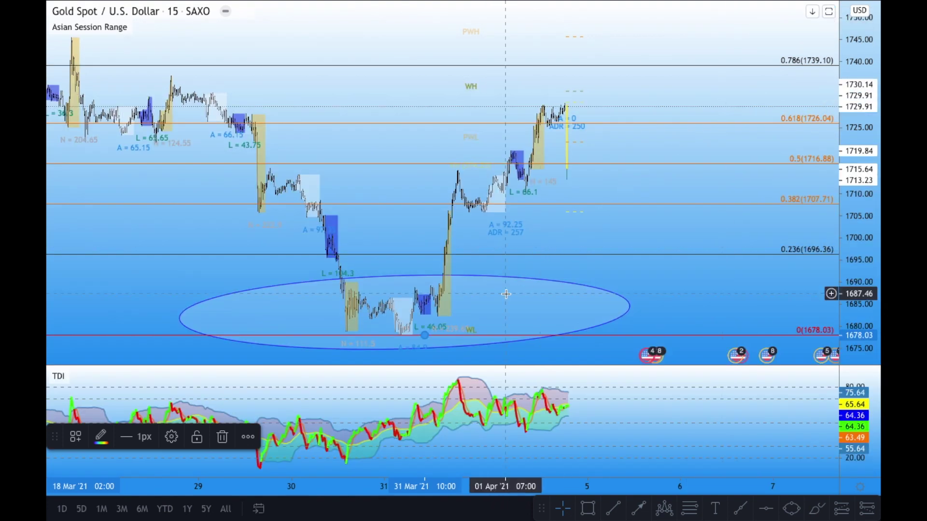
scroll(512, 241, up, 3)
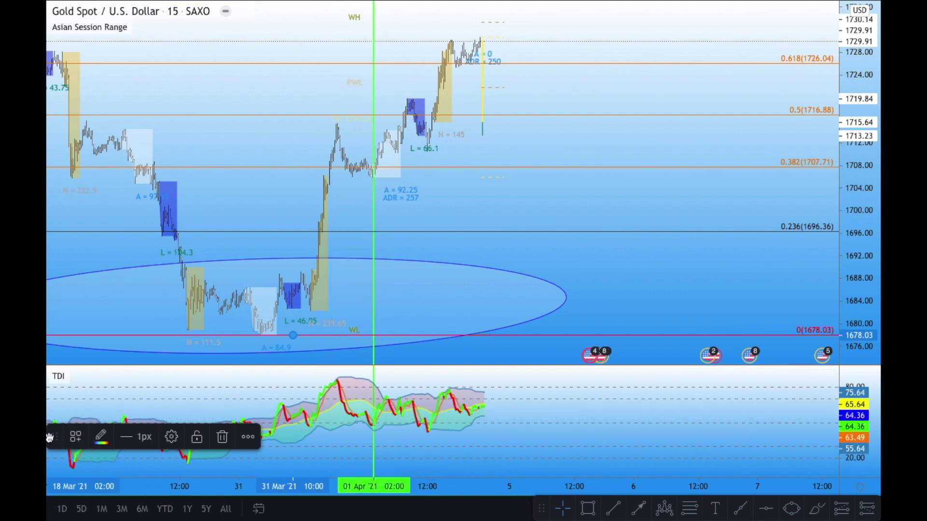
drag(49, 437, 49, 509)
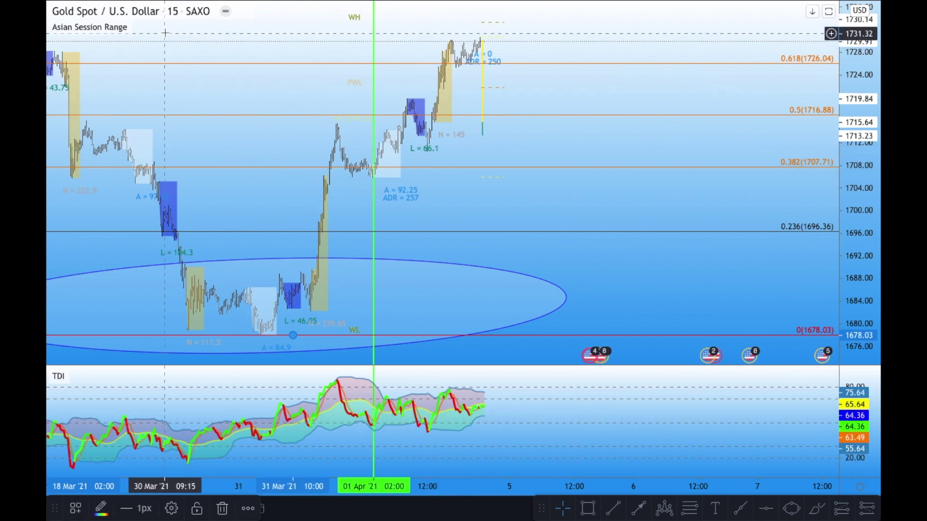
Examine the 1 April price swings around the 0.382 to 0.618 retracement levels against the TDI curve
scroll(167, 30, down, 3)
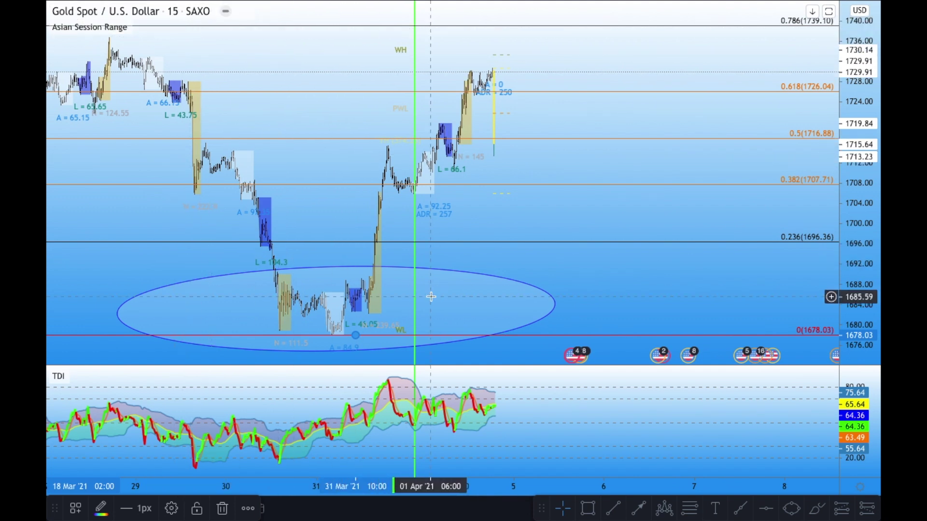
scroll(431, 297, up, 2)
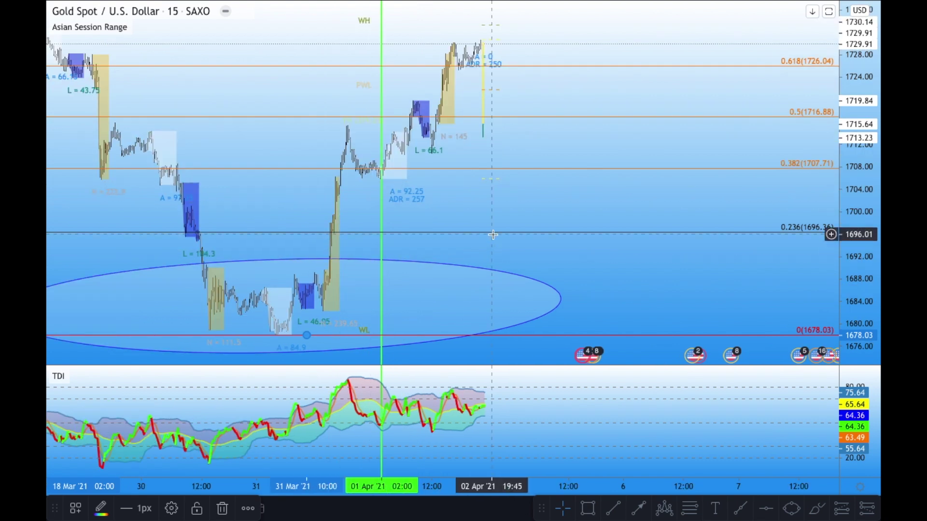
scroll(493, 234, down, 2)
scroll(493, 235, down, 1)
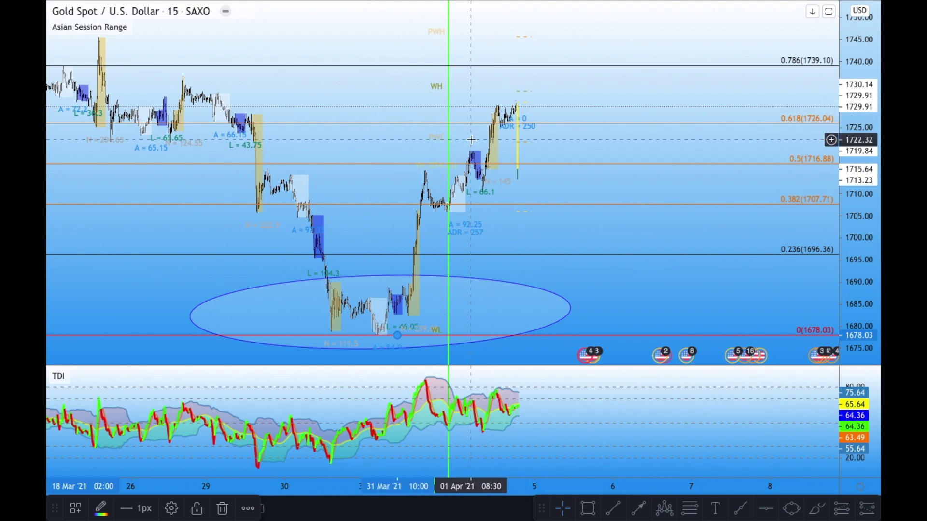
scroll(472, 139, up, 3)
drag(420, 196, 338, 167)
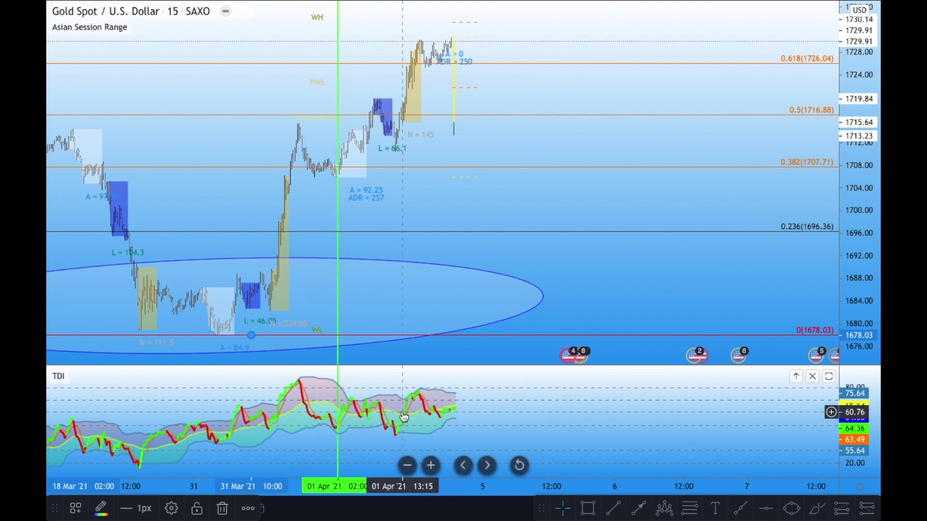
click(368, 348)
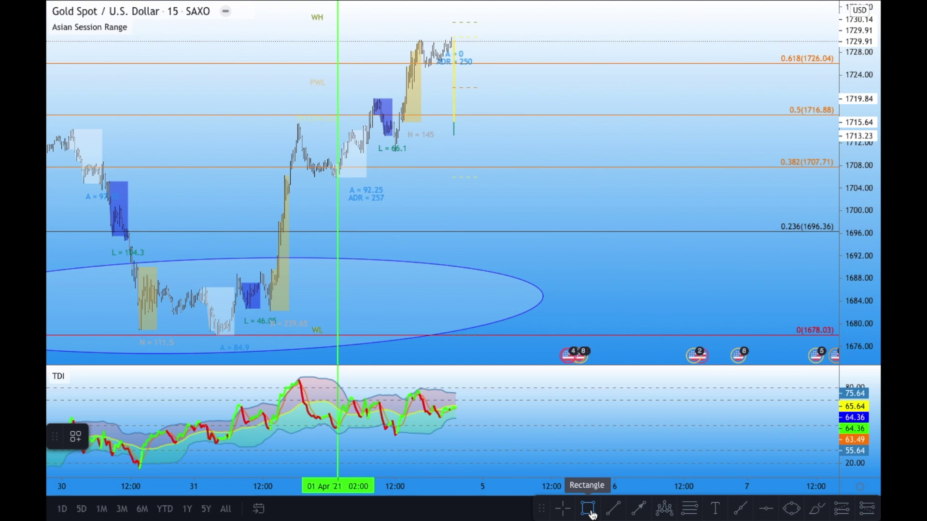
Leave full screen and remove, then re-add, the Rectangle tool as a favourite among the geometric shapes
key(Escape)
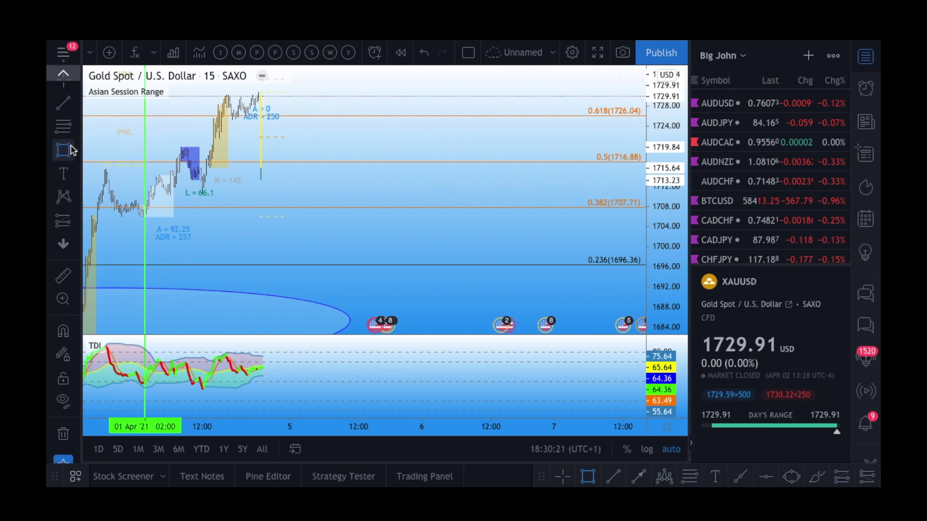
click(72, 150)
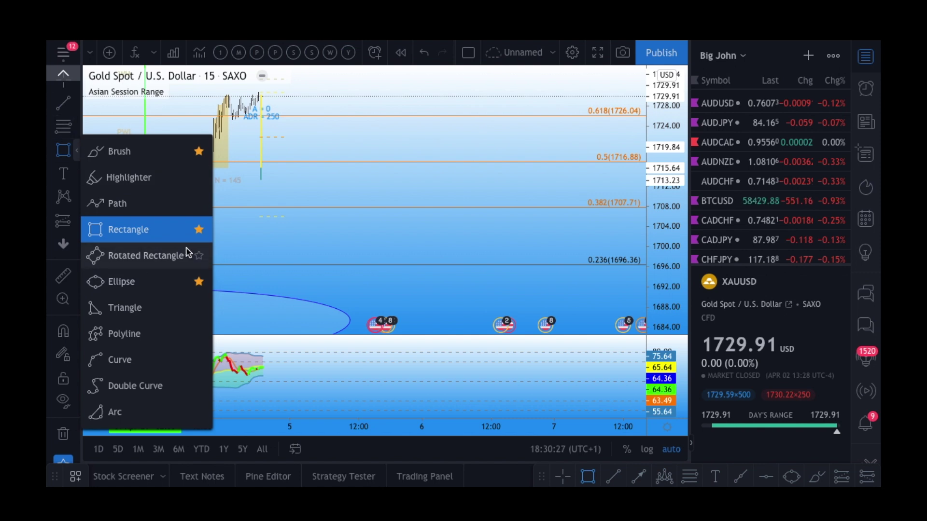
click(199, 232)
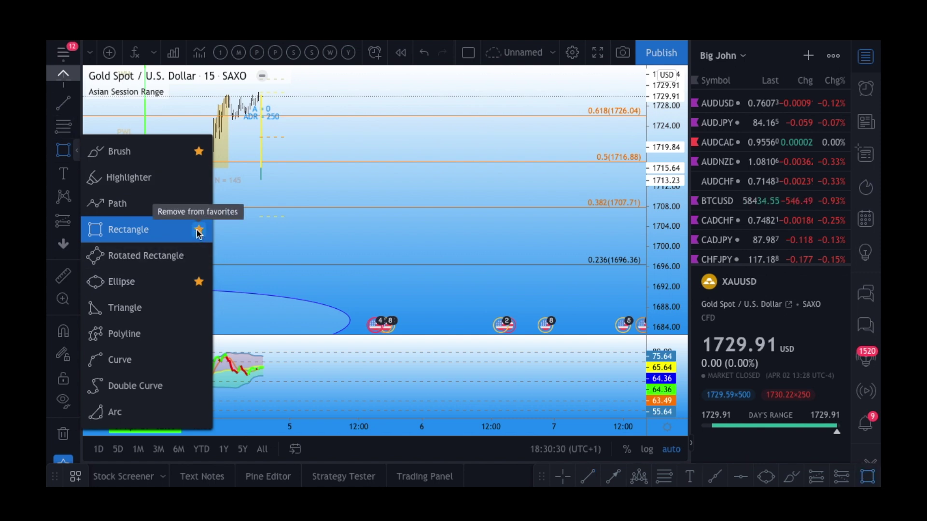
click(77, 150)
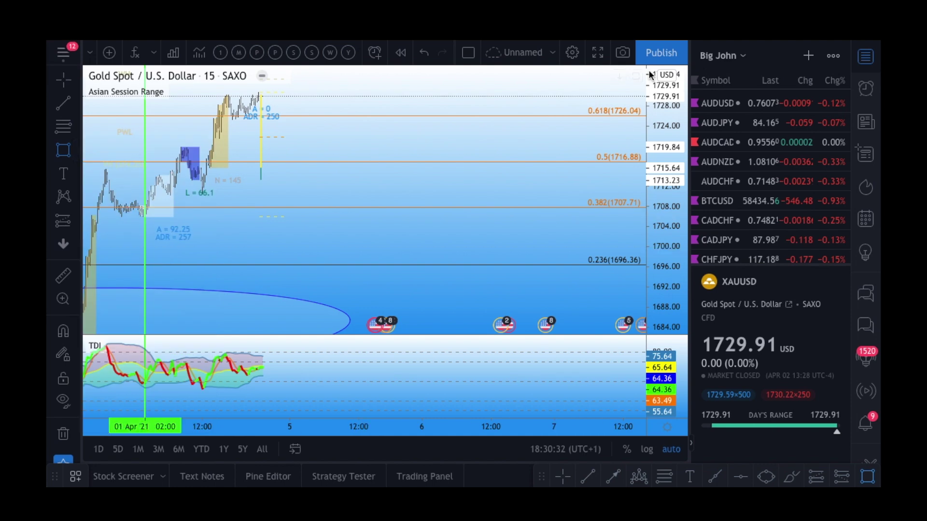
Return to full screen and draw a thin rectangle just below the 1 April Asian session low, at about 1705
click(598, 53)
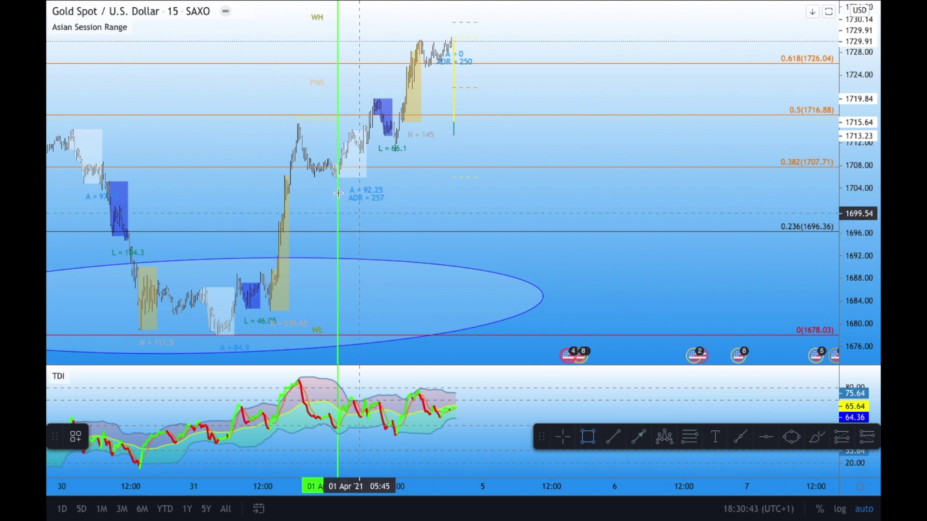
drag(328, 182, 399, 184)
scroll(424, 233, left, 5)
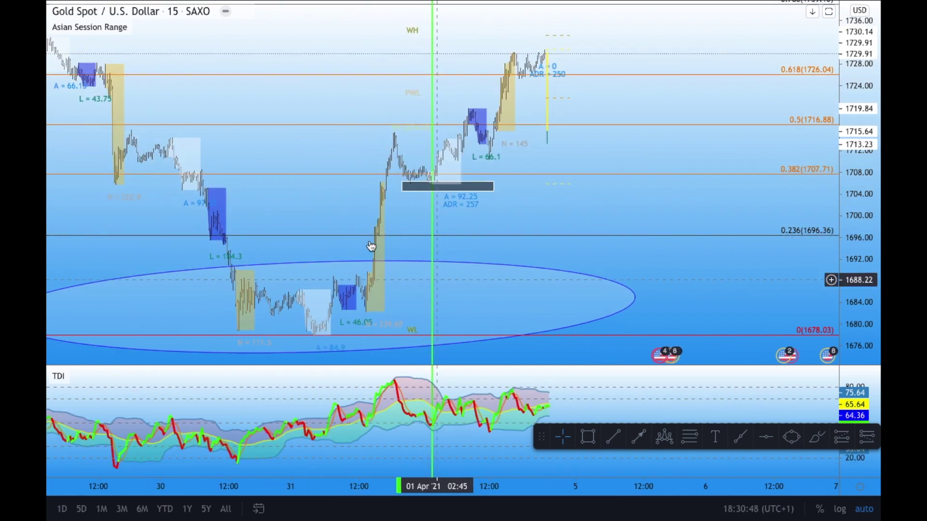
click(420, 185)
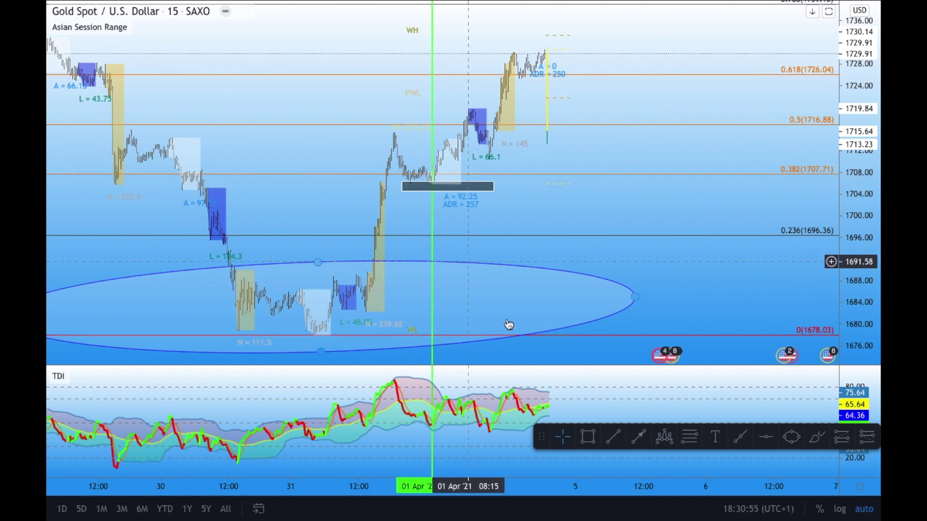
Move the favourite drawing tools off the TDI pane and extend the 1 April rectangle's end to about 16:15
mouse_move(550, 518)
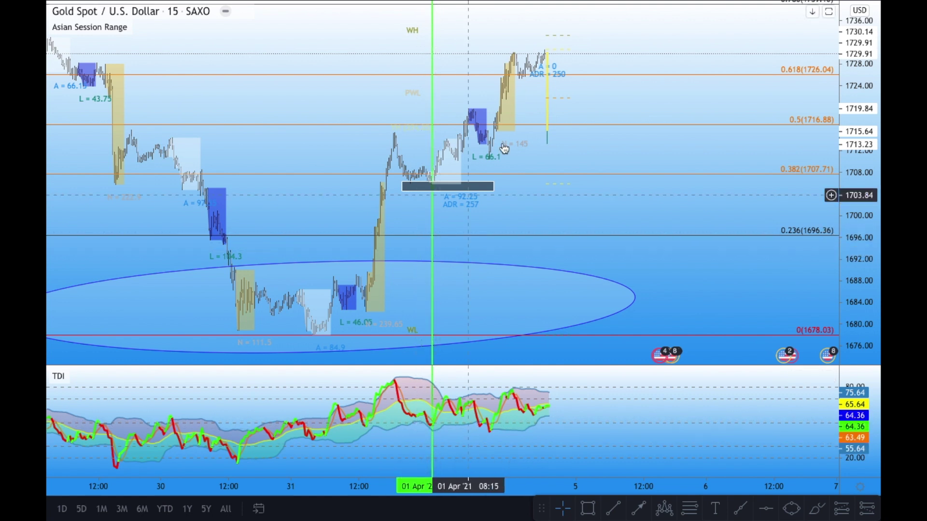
scroll(460, 241, down, 3)
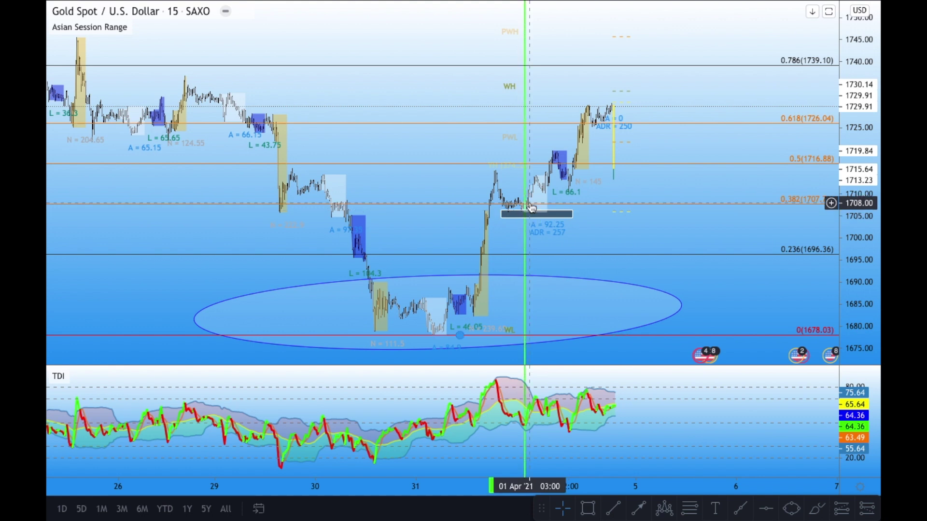
scroll(532, 207, down, 3)
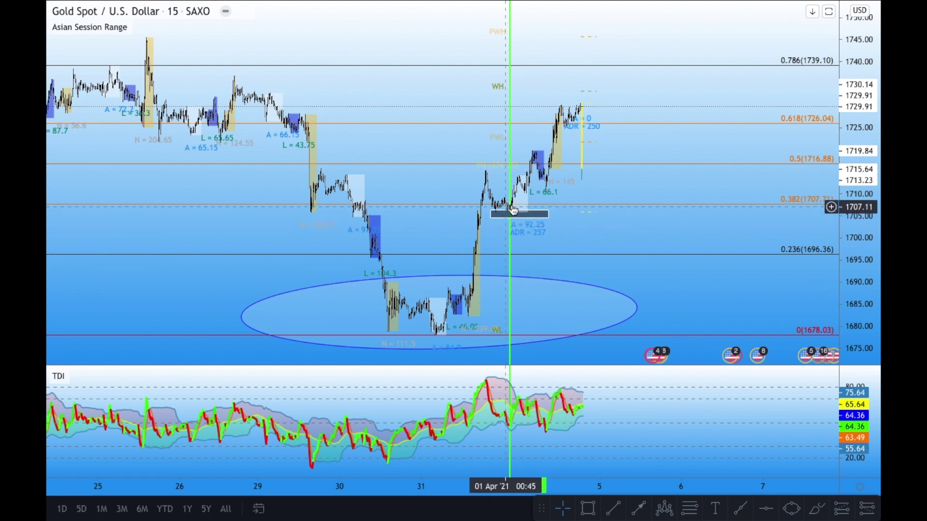
drag(532, 222, 355, 233)
scroll(355, 233, up, 2)
scroll(355, 232, down, 2)
drag(261, 212, 339, 205)
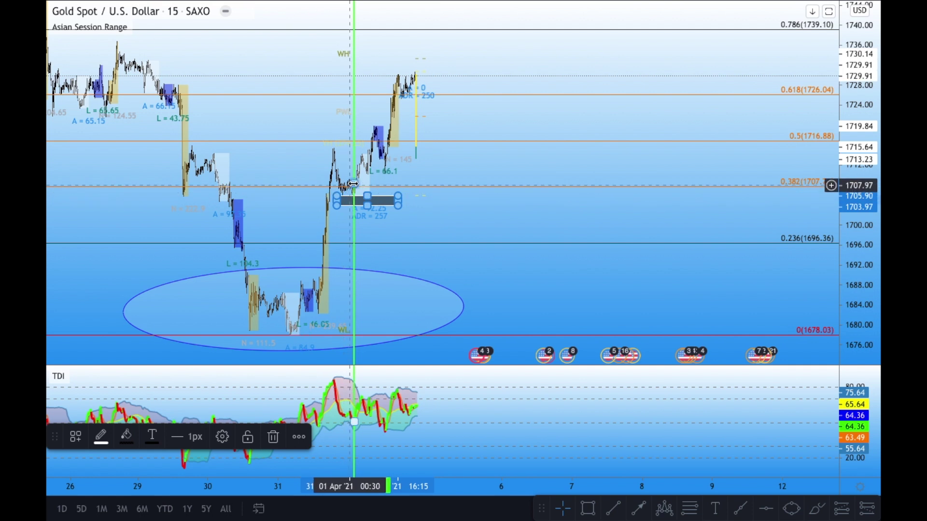
Measure the price rise from just above the 1 April rectangle to the latest high
shift+click(367, 191)
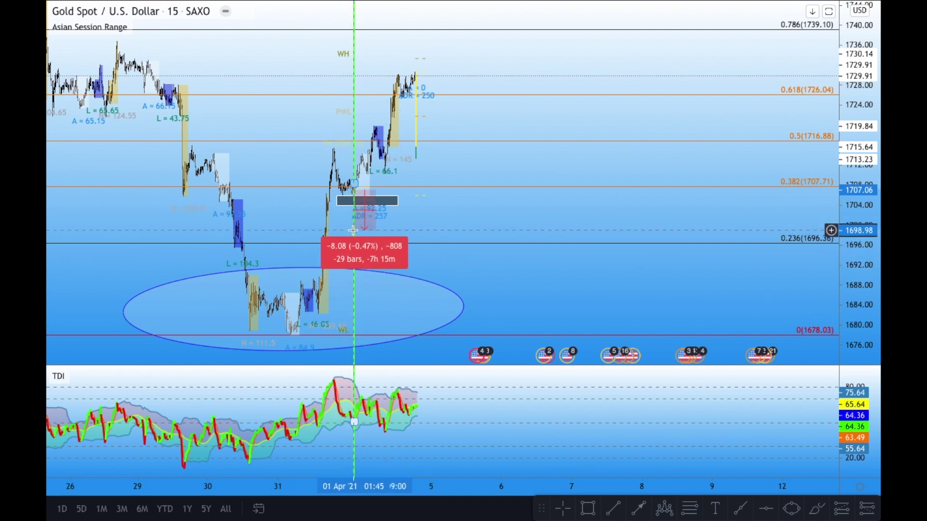
click(395, 188)
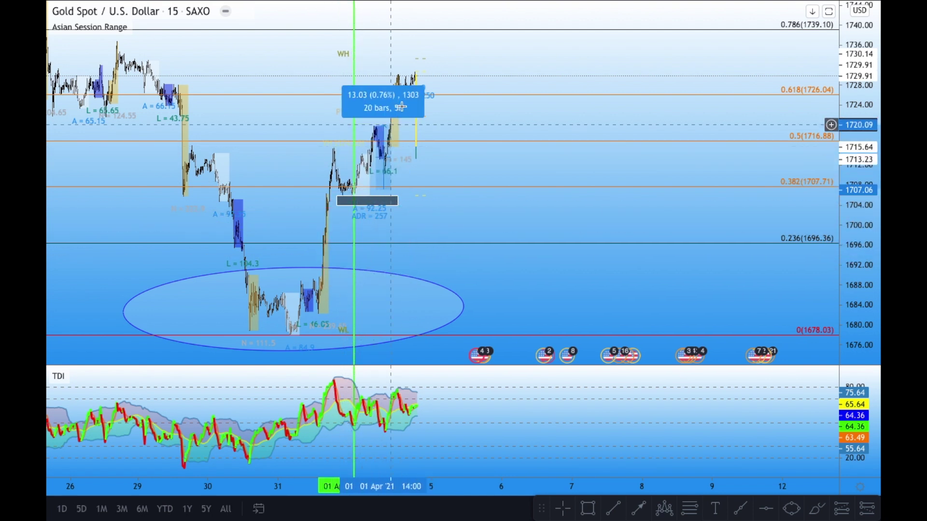
click(415, 78)
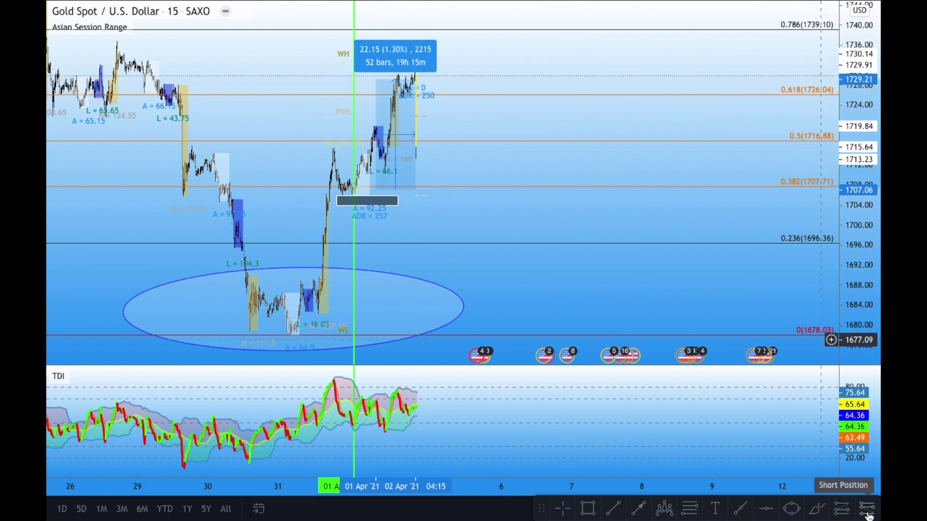
Place a Long Position at the 1 April rectangle with entry 1705.89, stop about 1701.85 and target about 1738.72
click(359, 196)
drag(358, 255, 357, 216)
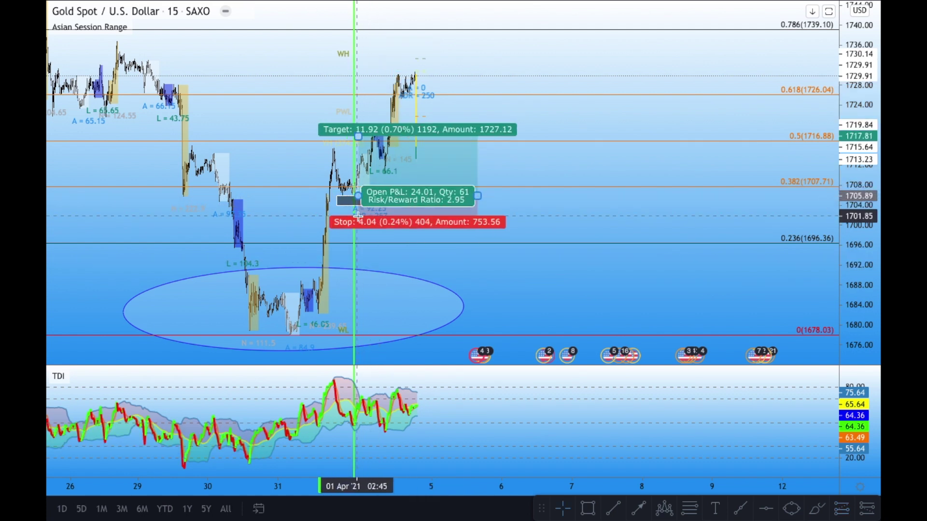
drag(357, 137, 352, 30)
Measure the price distance from near the 0.382 level up to the 1 April high
scroll(369, 58, down, 2)
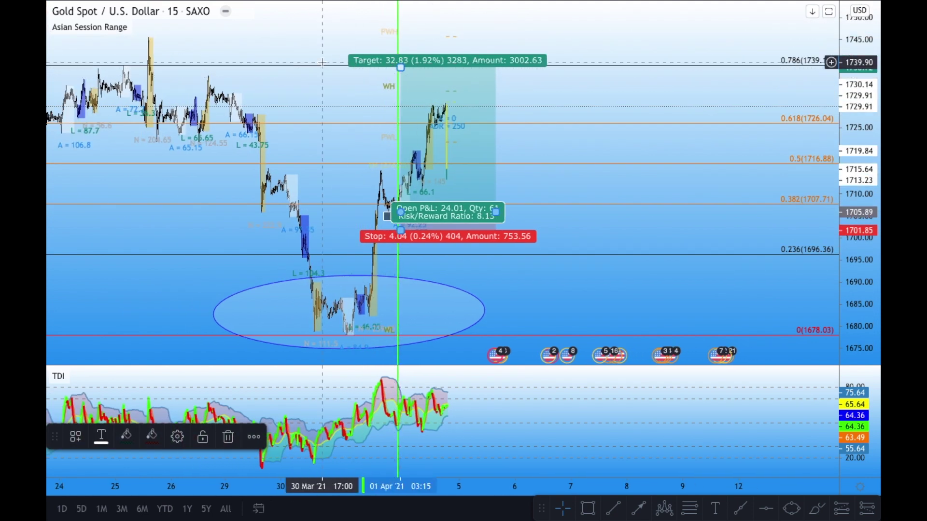
scroll(424, 227, up, 2)
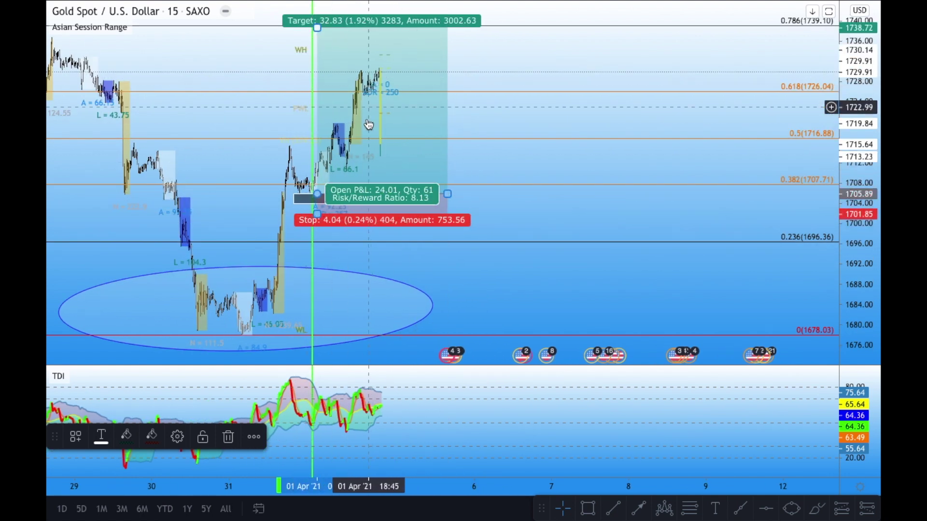
shift+click(499, 179)
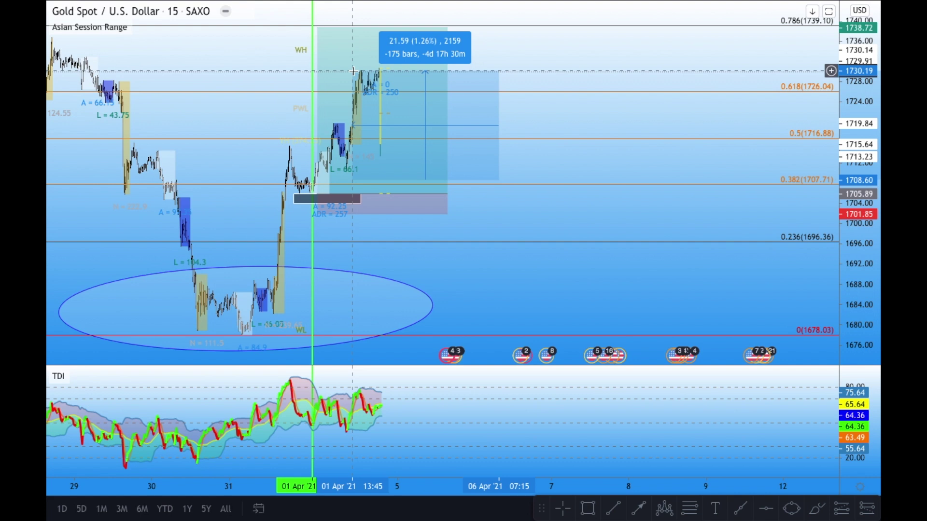
Delete the green vertical line at 1 April 02:00
scroll(645, 186, down, 5)
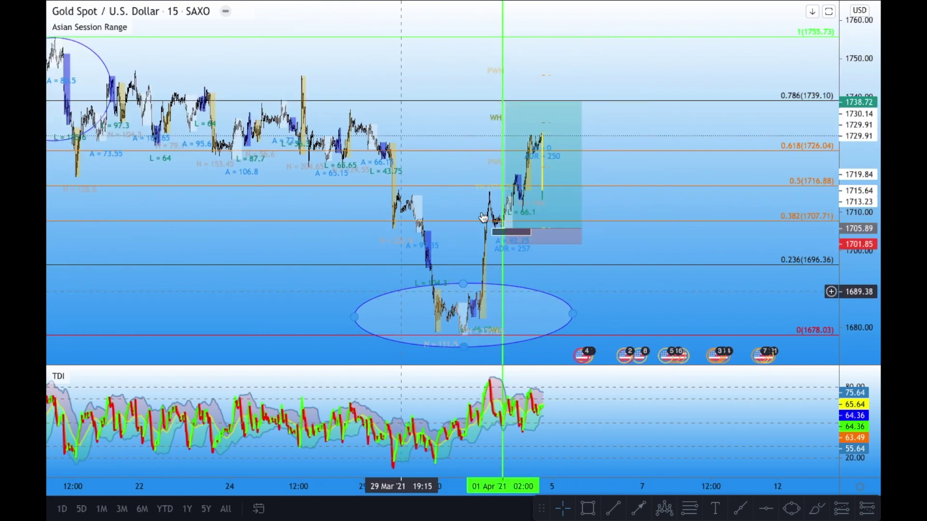
click(506, 92)
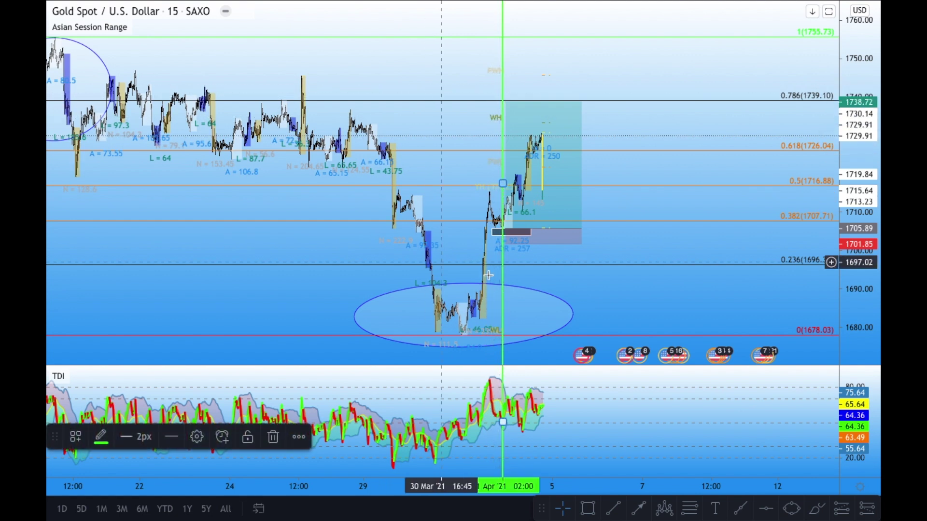
key(Delete)
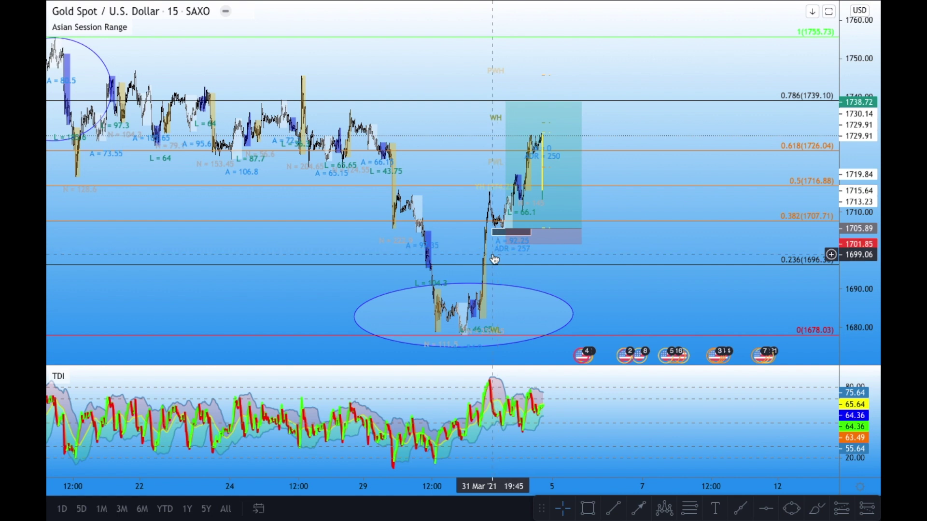
Look back at the early March low near the 0 level and measure the late March drop from the 0.5 level
scroll(494, 260, left, 10)
scroll(495, 260, left, 10)
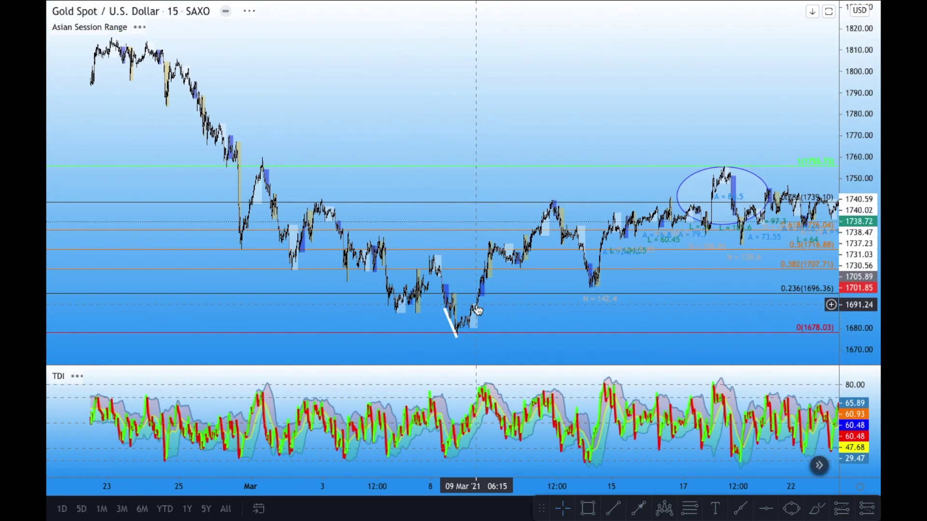
scroll(478, 311, right, 5)
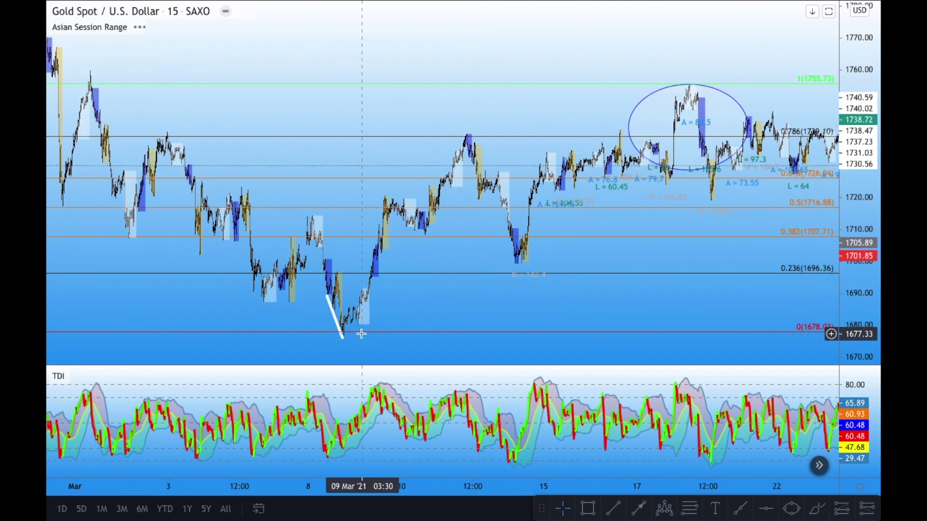
scroll(531, 270, right, 5)
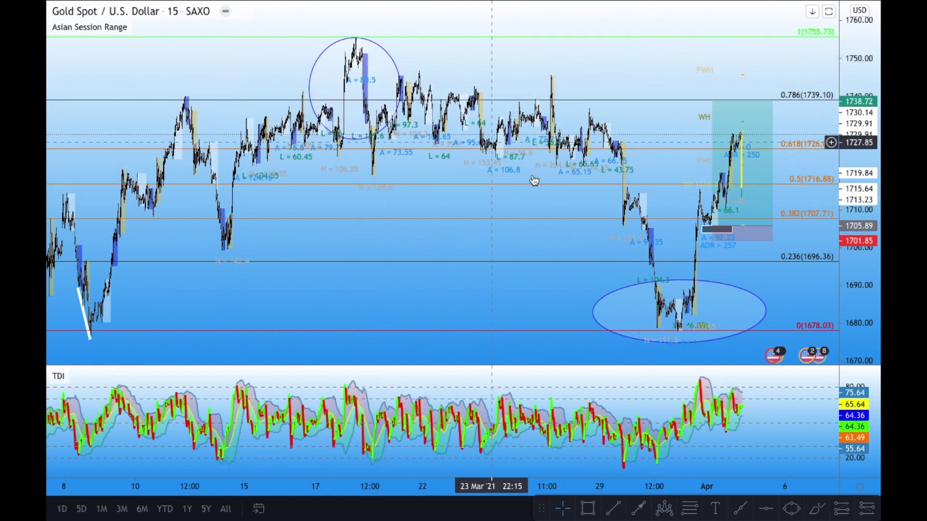
shift+click(600, 186)
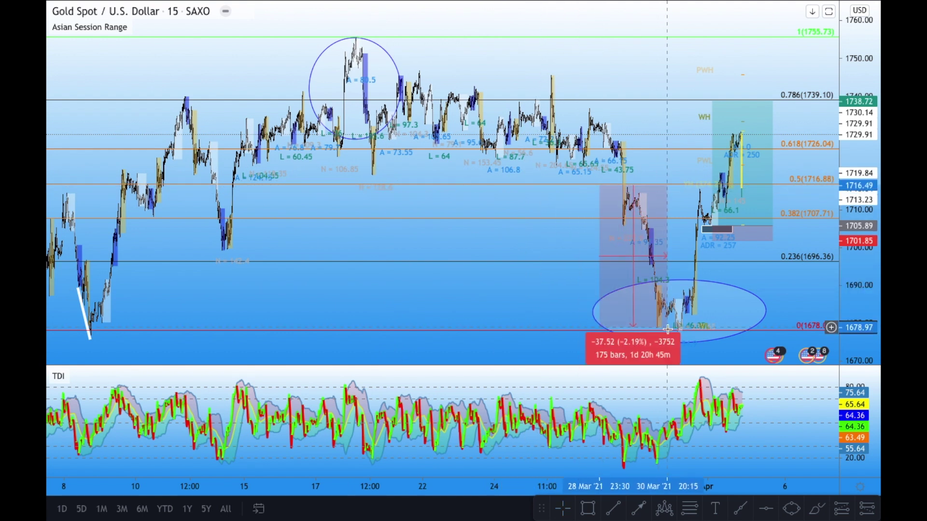
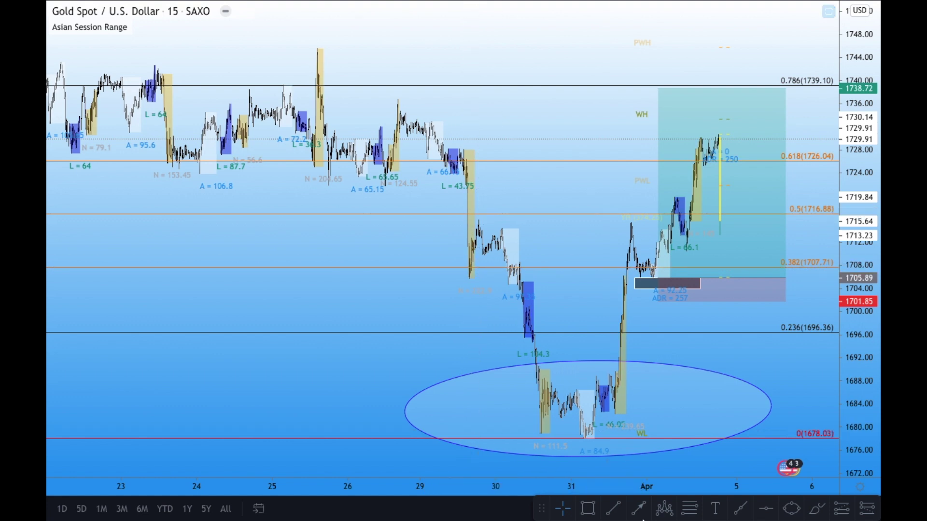
Draw a thin rectangle just above the 0.5 retracement level across the 29 March New York session drop
click(588, 508)
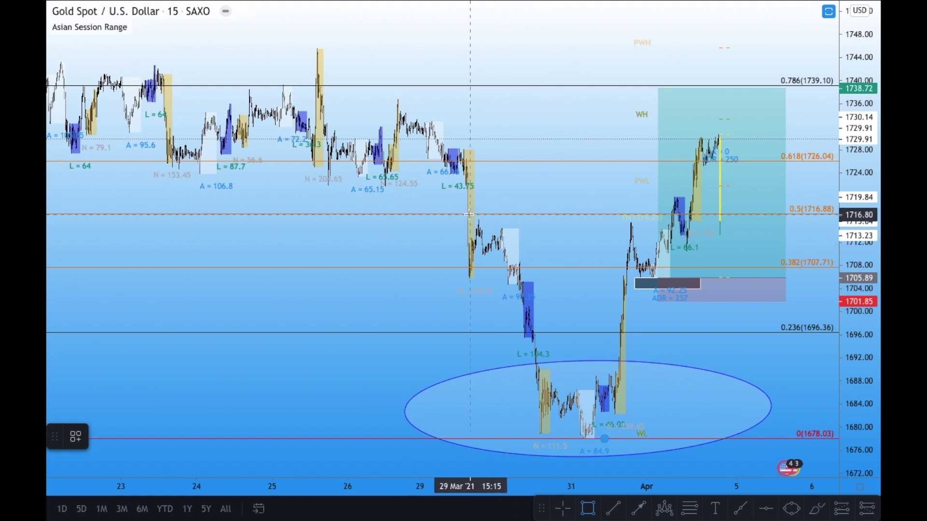
drag(495, 215, 542, 206)
click(453, 274)
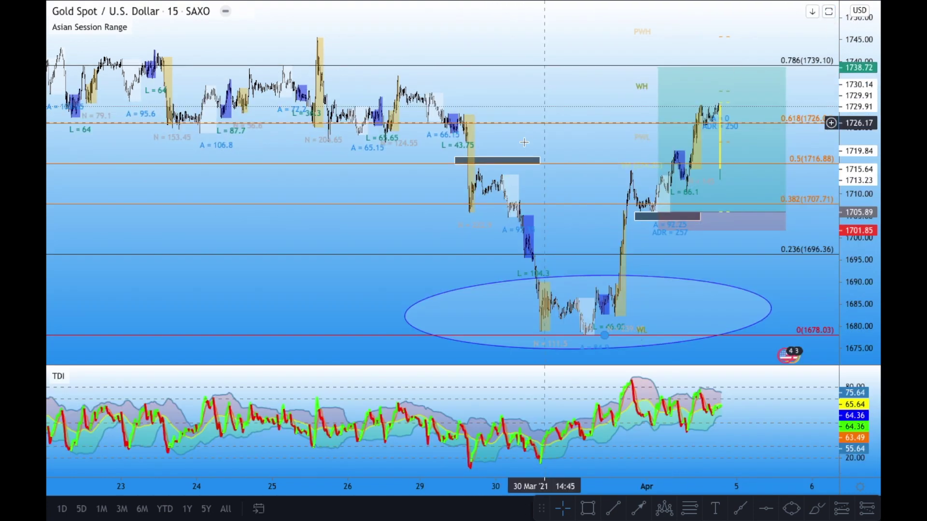
Place vertical lines at the two swing highs beneath the new rectangle, at 29 March 18:30 and 30 March 01:45
scroll(525, 142, up, 5)
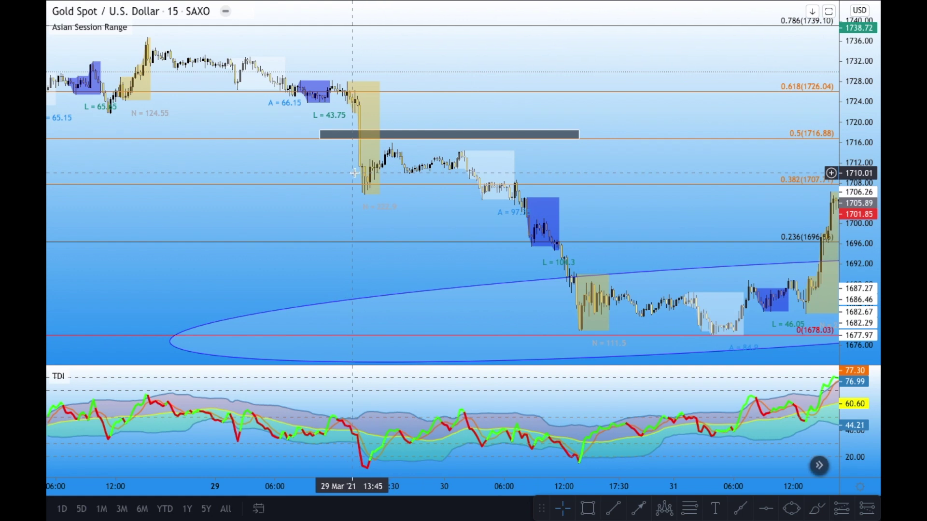
click(404, 134)
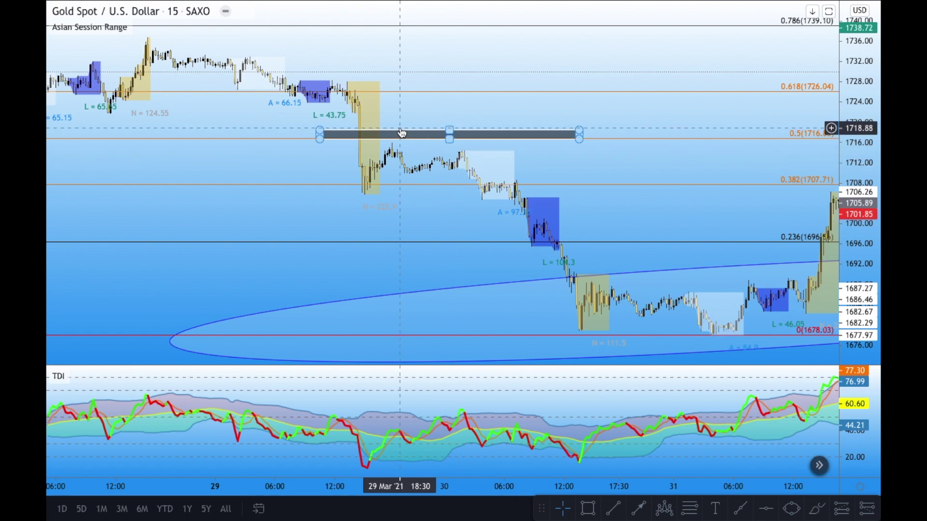
click(401, 134)
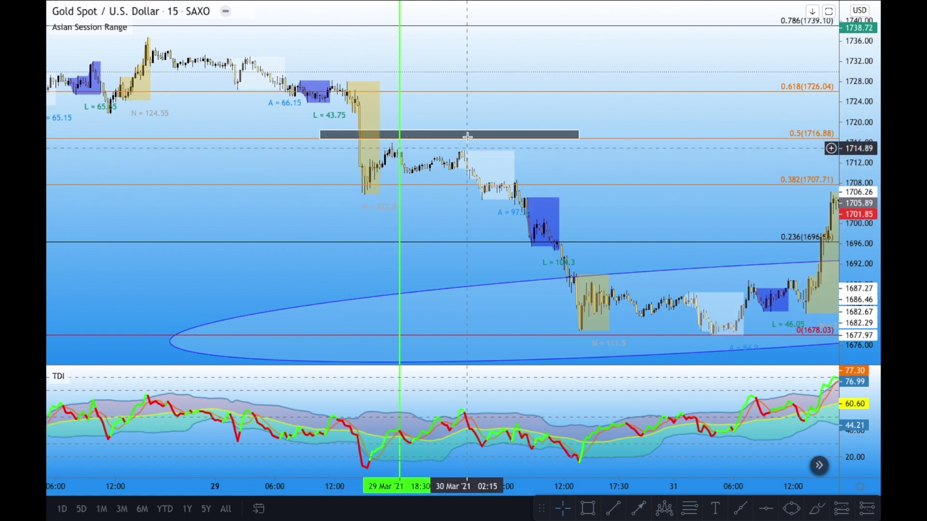
click(462, 113)
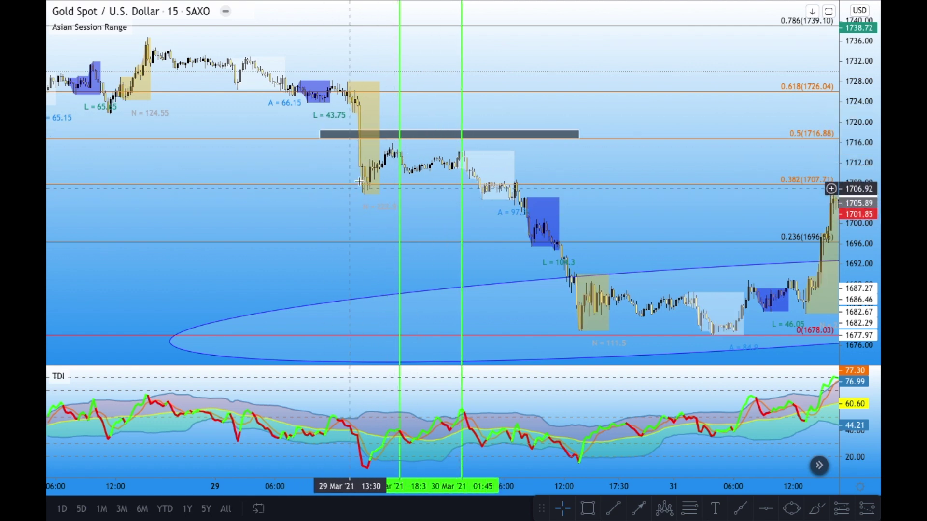
click(399, 147)
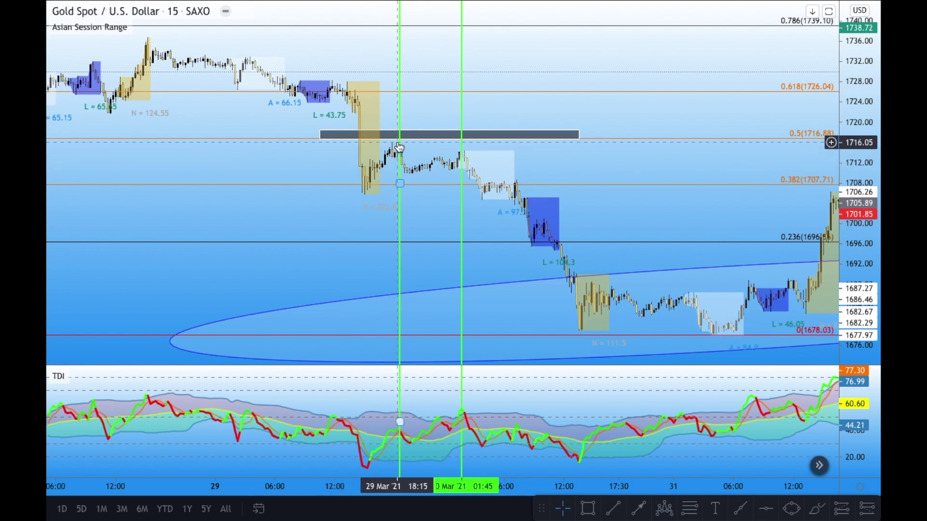
click(463, 158)
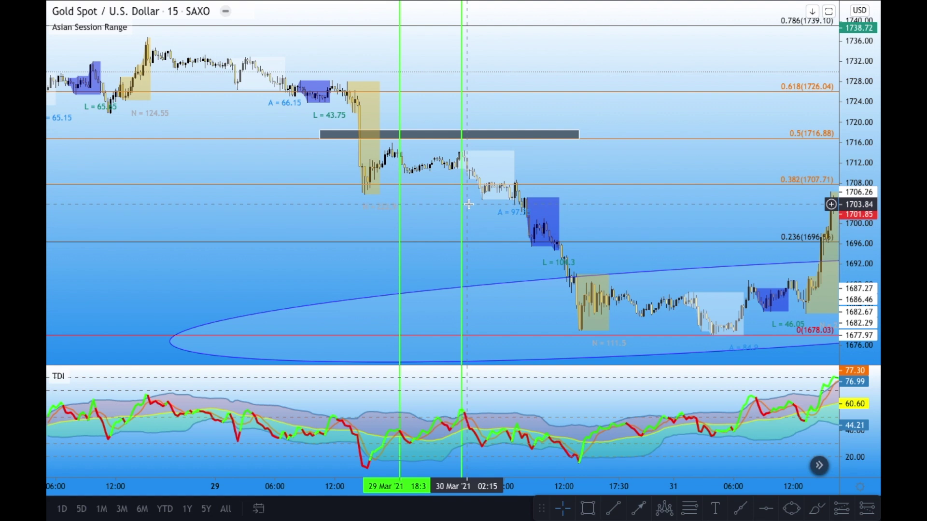
Draw trend lines joining the two rising TDI peaks and the two falling price highs, from about 1716.69 to 1714.38
click(613, 509)
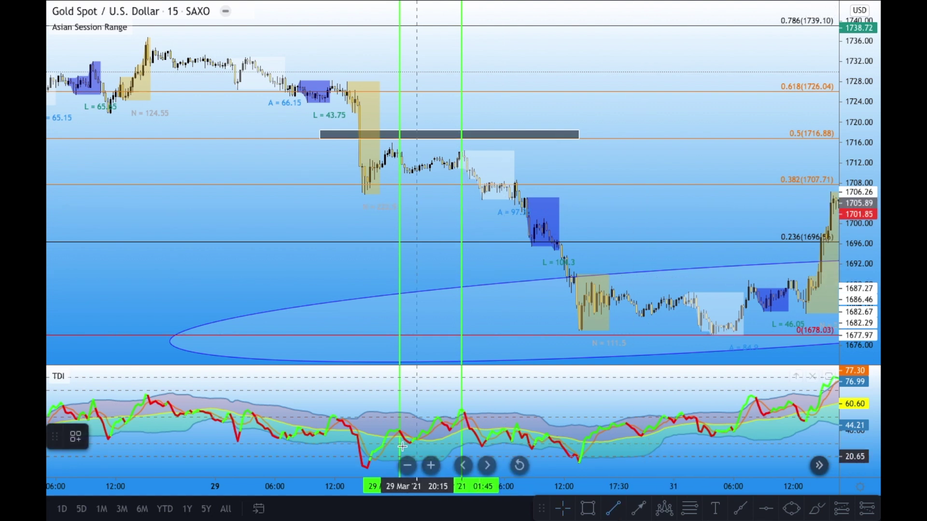
click(388, 433)
click(462, 406)
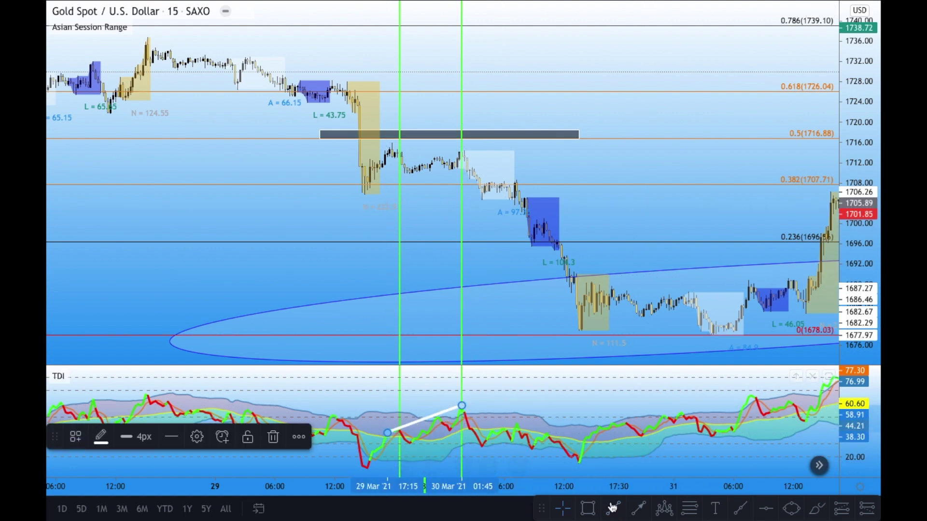
key(Escape)
click(389, 140)
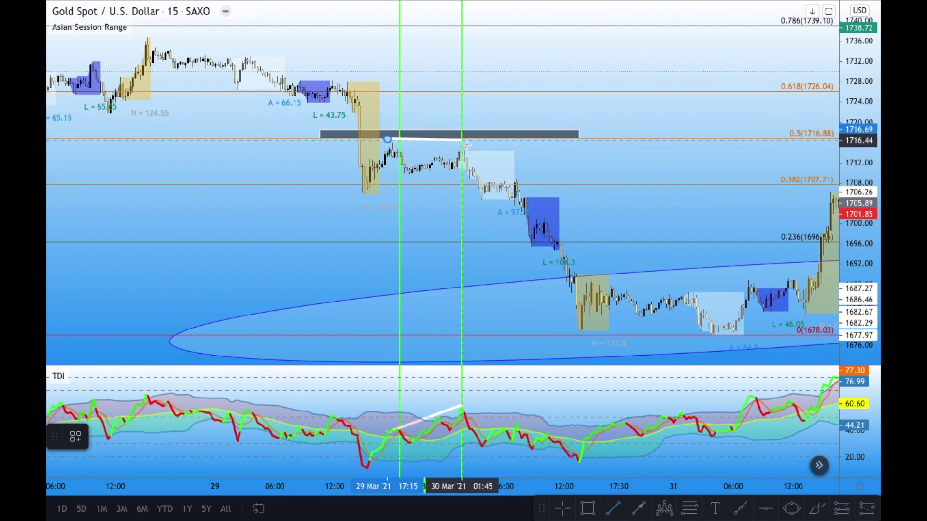
click(470, 151)
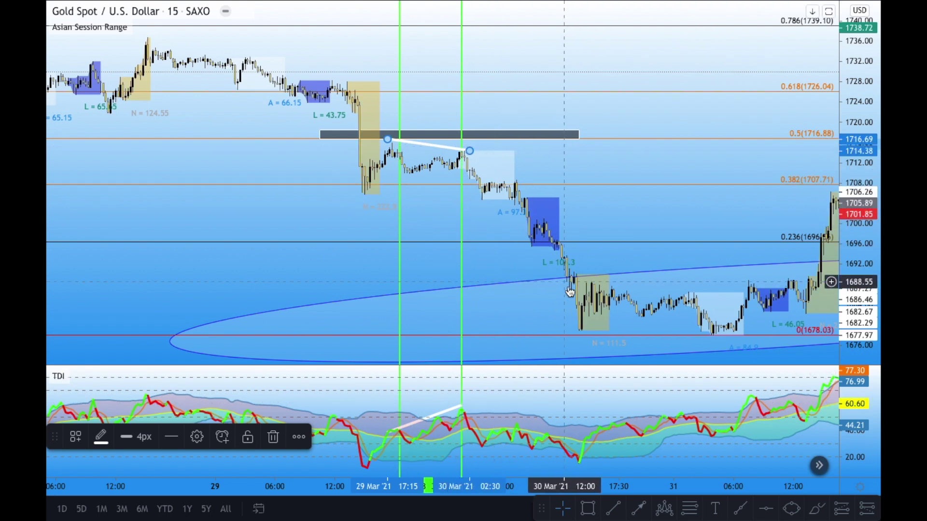
Compare the late March lows inside the ellipse with the 8 March low at the 0 retracement level
scroll(579, 317, down, 3)
scroll(579, 318, down, 2)
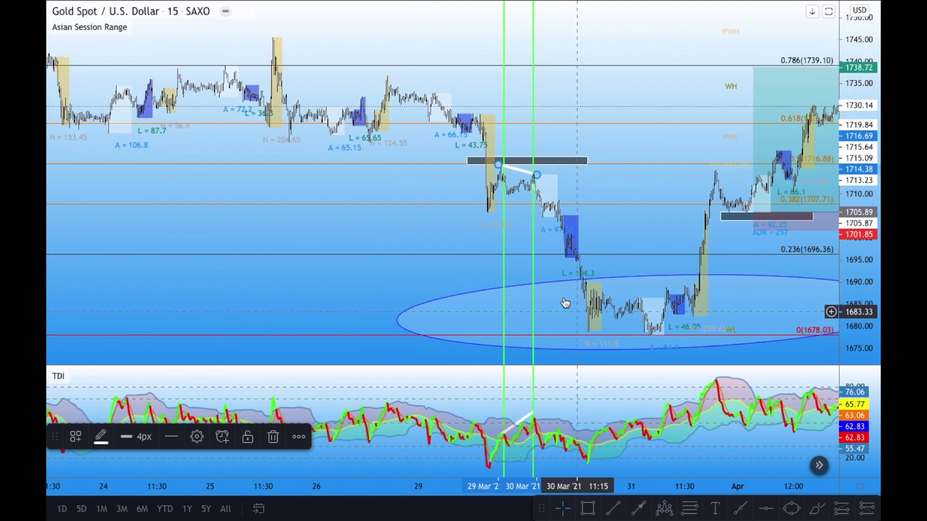
scroll(556, 221, down, 4)
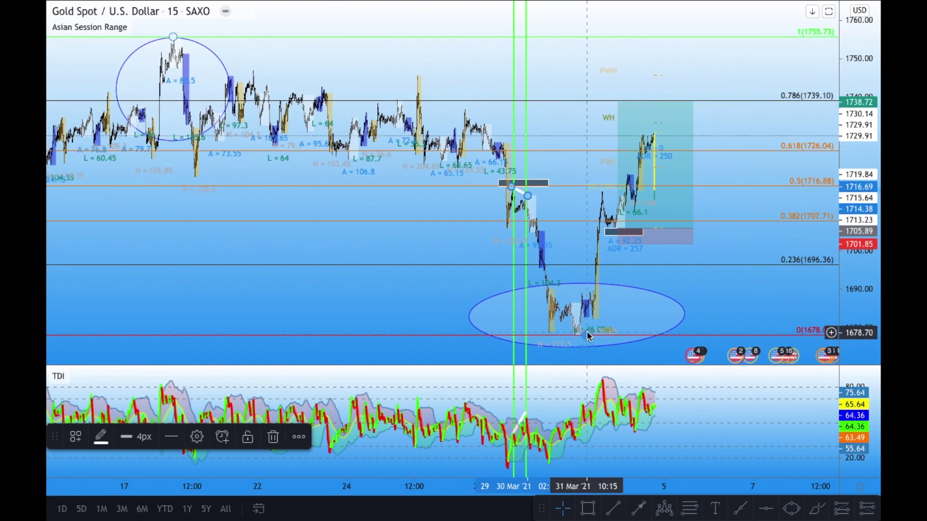
scroll(588, 333, left, 10)
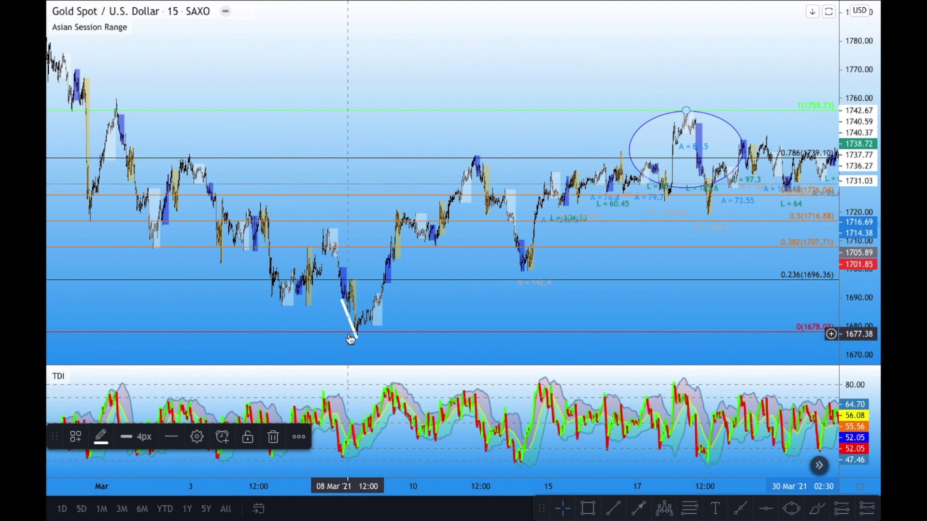
scroll(351, 340, right, 10)
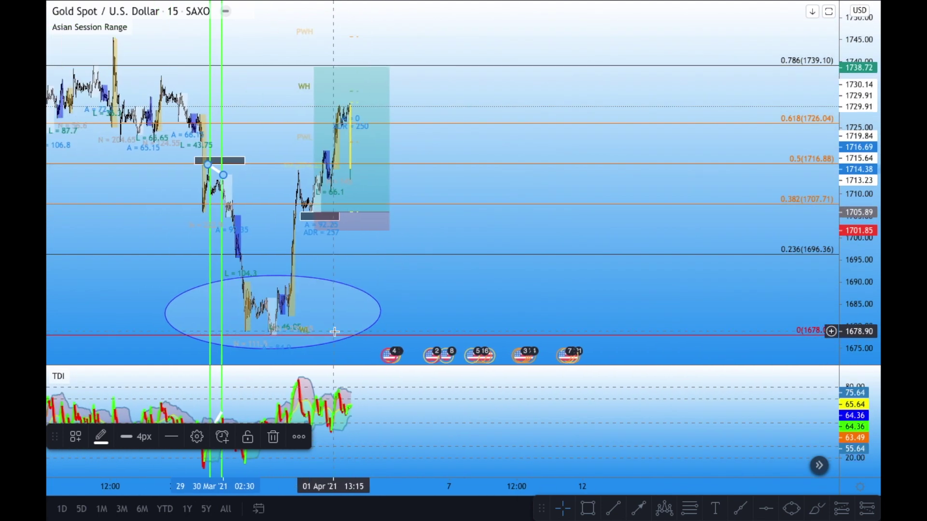
Place a short position at the 30 March 01:45 high with entry about 1713.99, stop about 1719.65 and target about 1677.75
scroll(335, 331, up, 3)
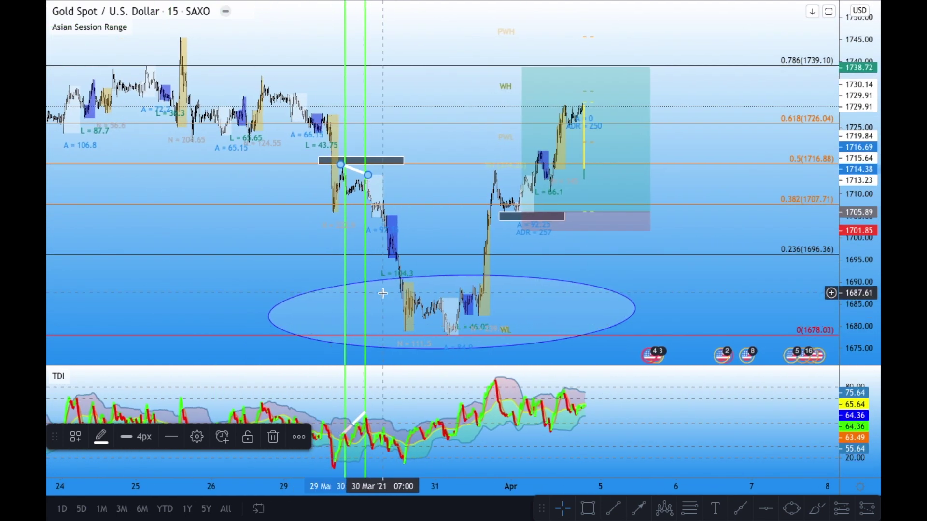
scroll(390, 304, up, 2)
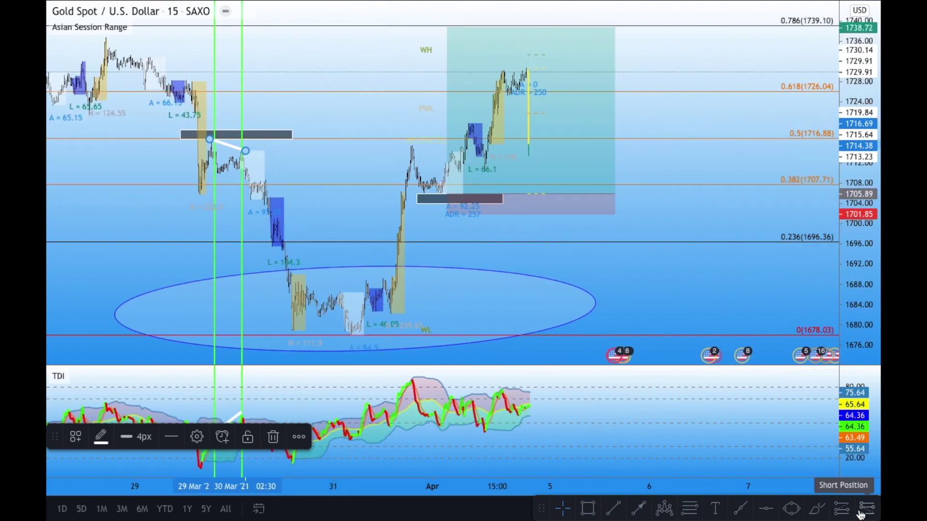
click(219, 152)
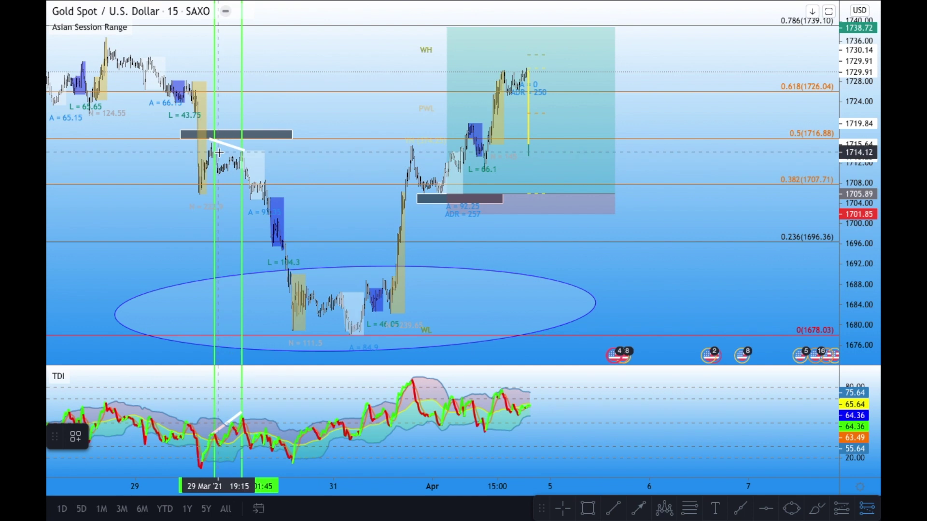
click(244, 154)
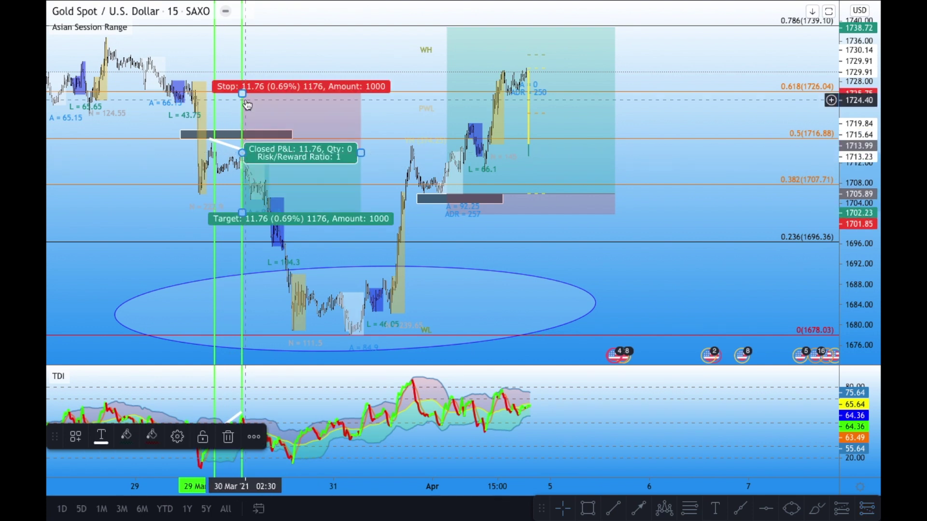
drag(242, 95, 240, 124)
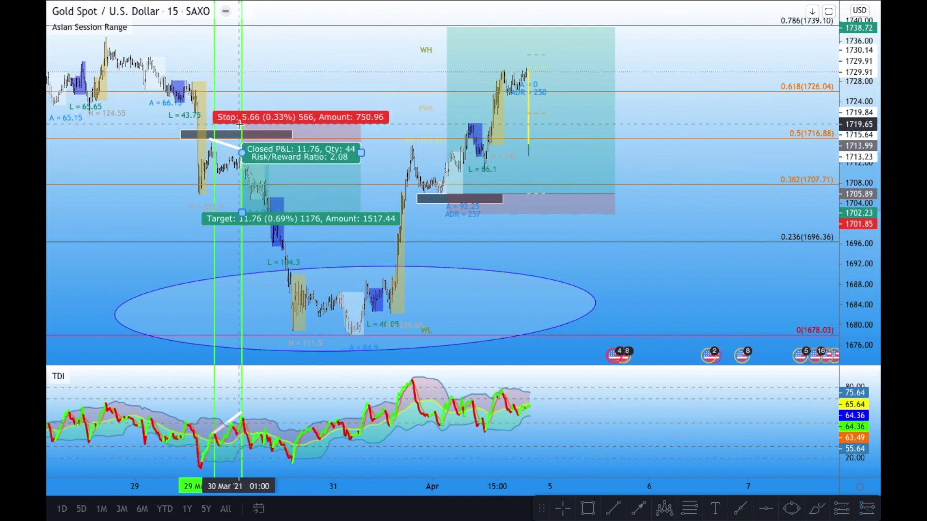
drag(242, 213, 245, 335)
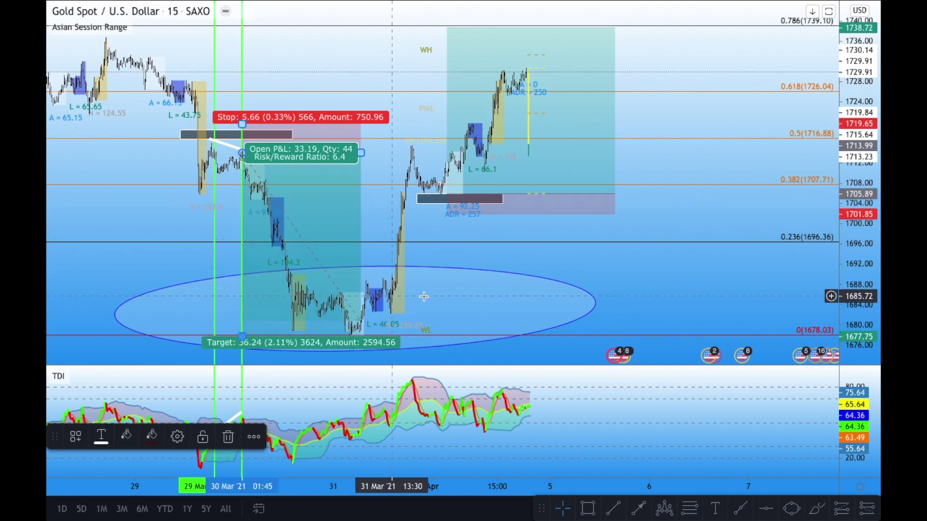
Delete the short position and the long position from the gold chart
drag(424, 296, 467, 299)
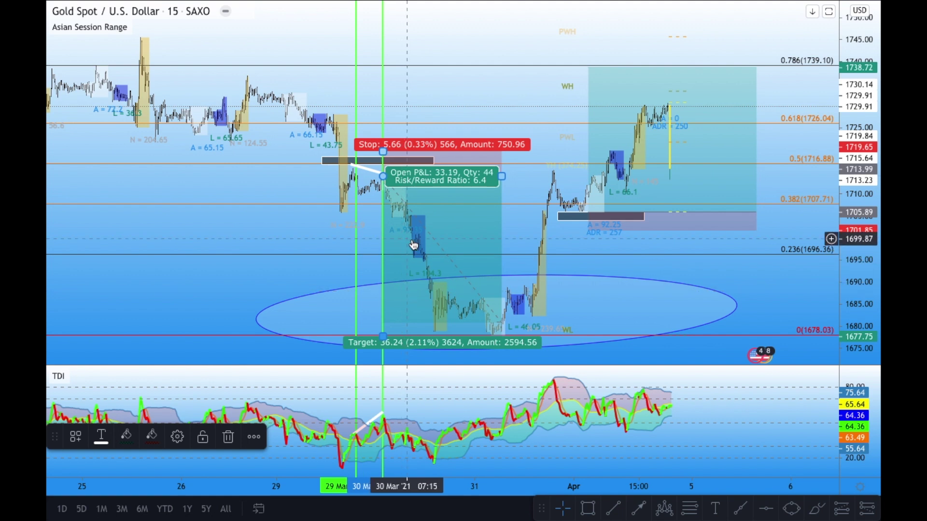
scroll(590, 300, right, 6)
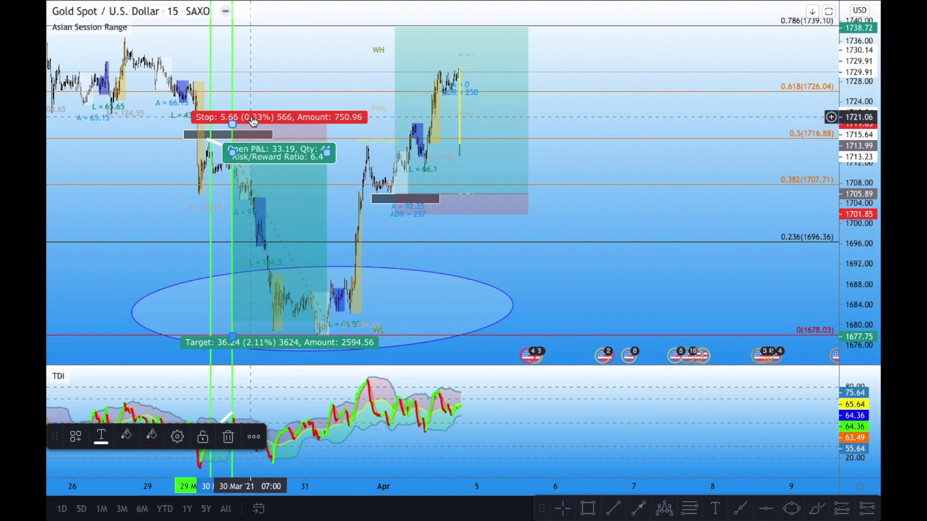
key(Delete)
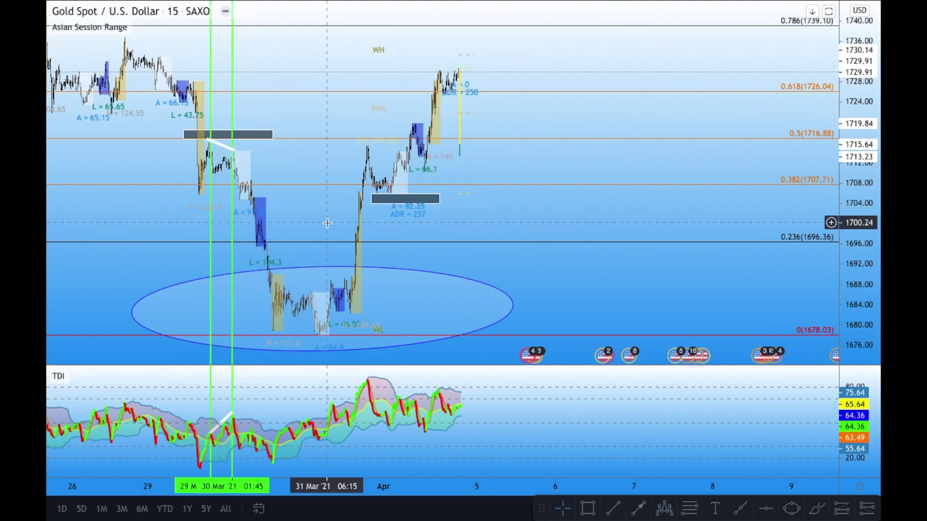
Maximize the price pane and delete the green vertical lines at the 29 and 30 March swing highs
click(829, 12)
click(232, 137)
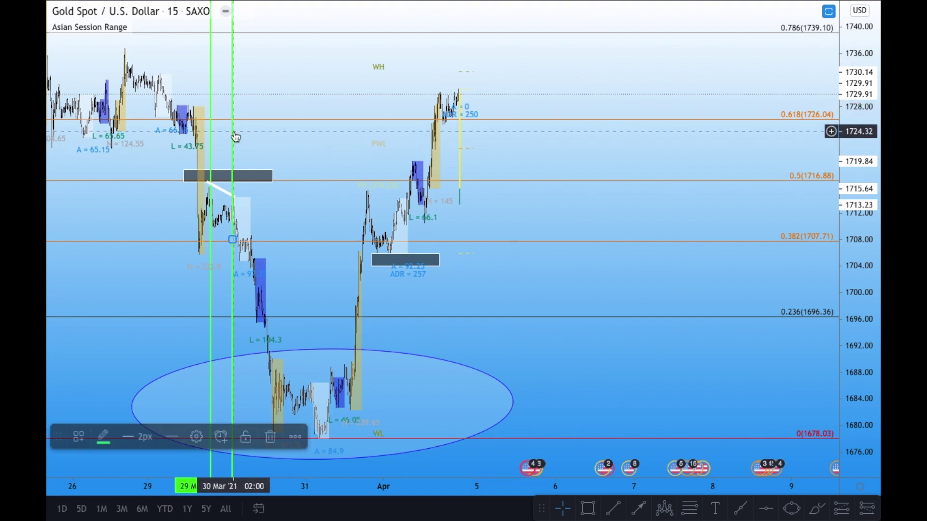
key(Delete)
click(211, 140)
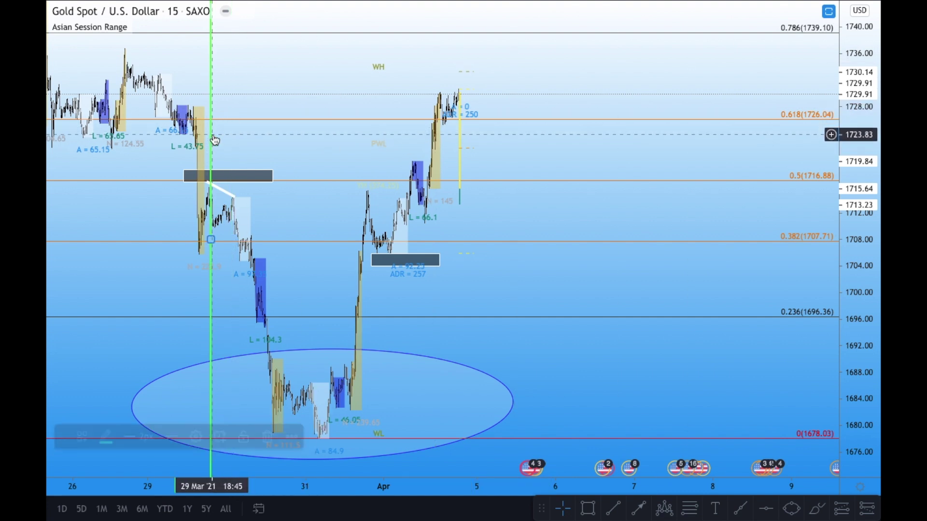
key(Delete)
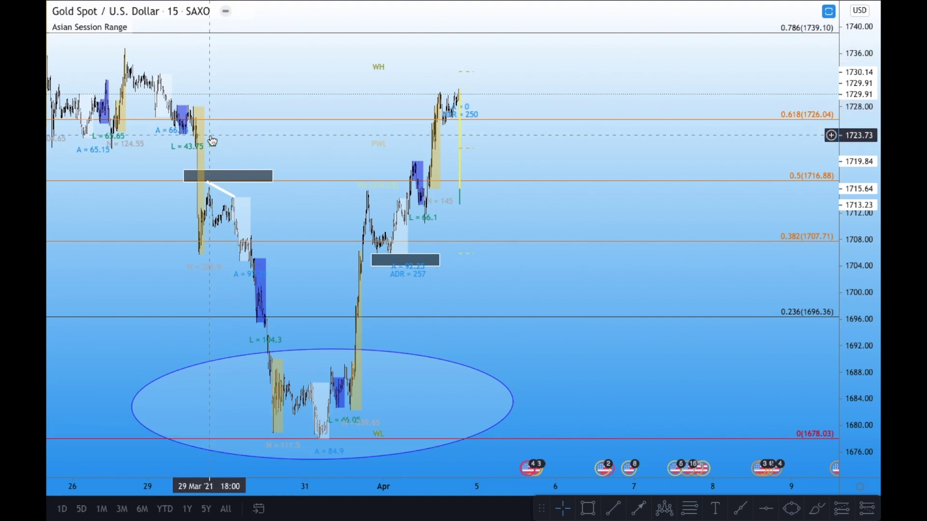
Delete the two dark rectangles near the 0.5 and 0.382 retracement levels and restore the TDI pane below the price chart
click(242, 175)
key(Delete)
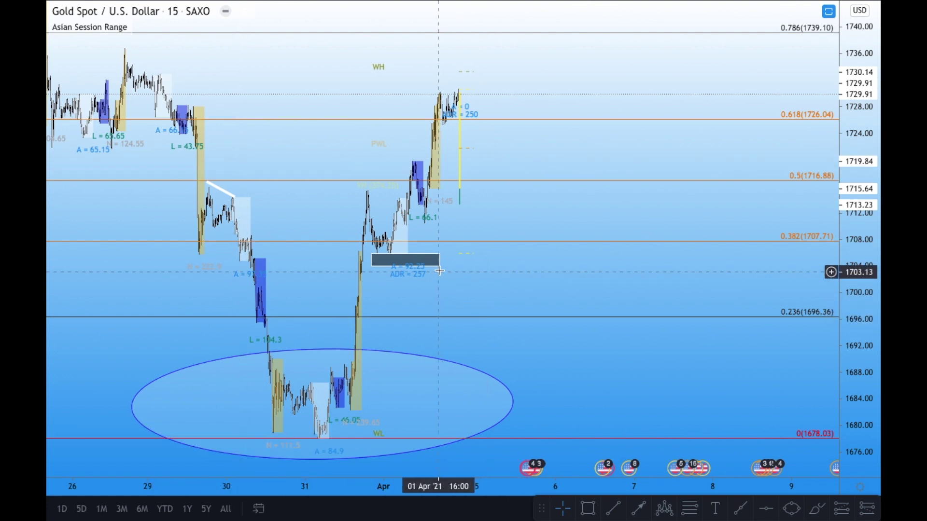
scroll(561, 329, down, 1)
scroll(560, 329, up, 2)
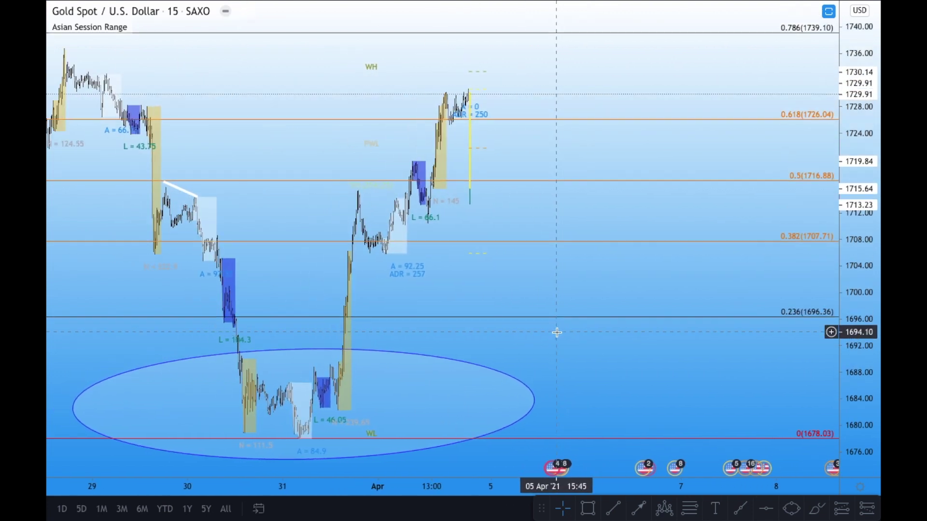
scroll(556, 332, down, 1)
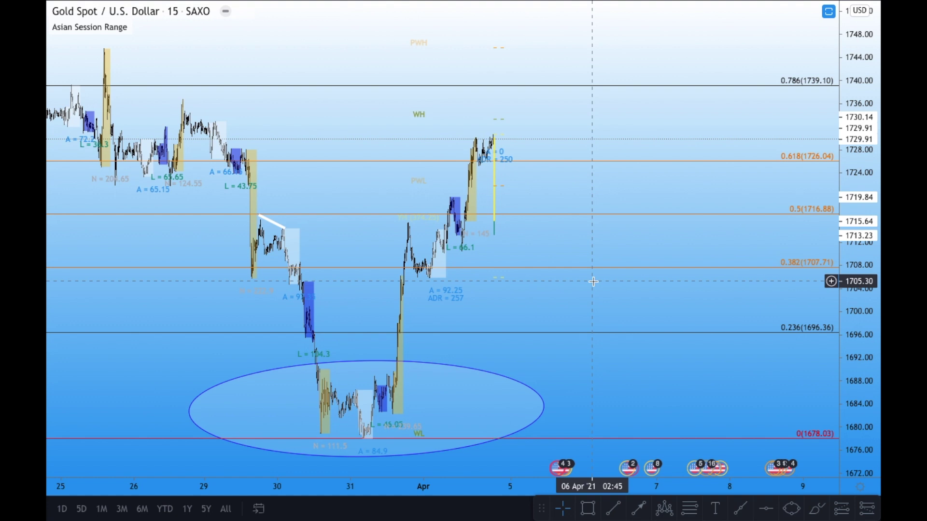
click(828, 15)
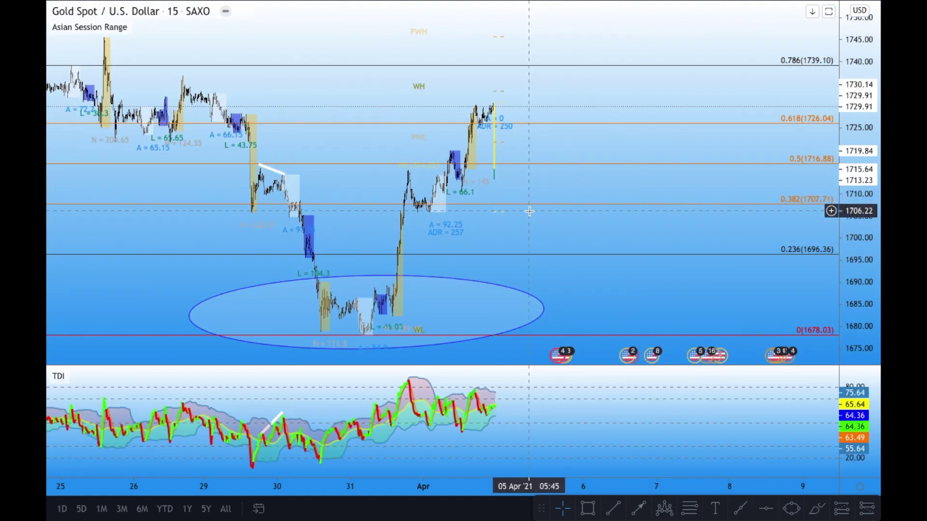
Set the TDI's two inner levels to 40 and 60, colouring level 40 red and level 60 bright green
scroll(531, 210, up, 1)
scroll(530, 211, up, 3)
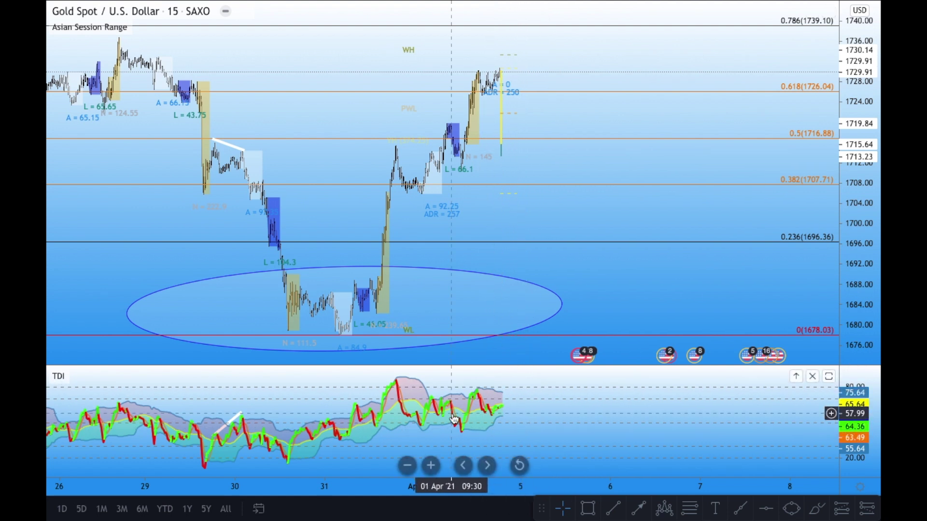
double_click(521, 390)
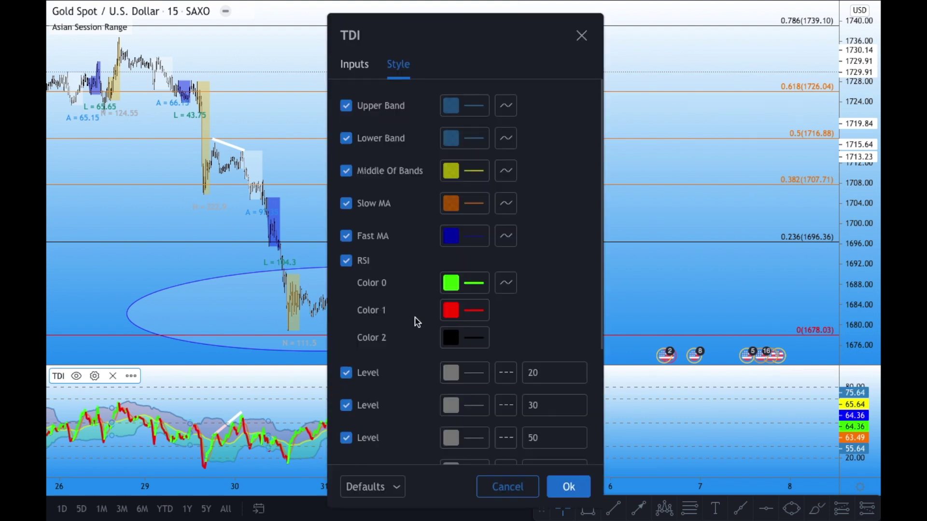
scroll(541, 373, down, 3)
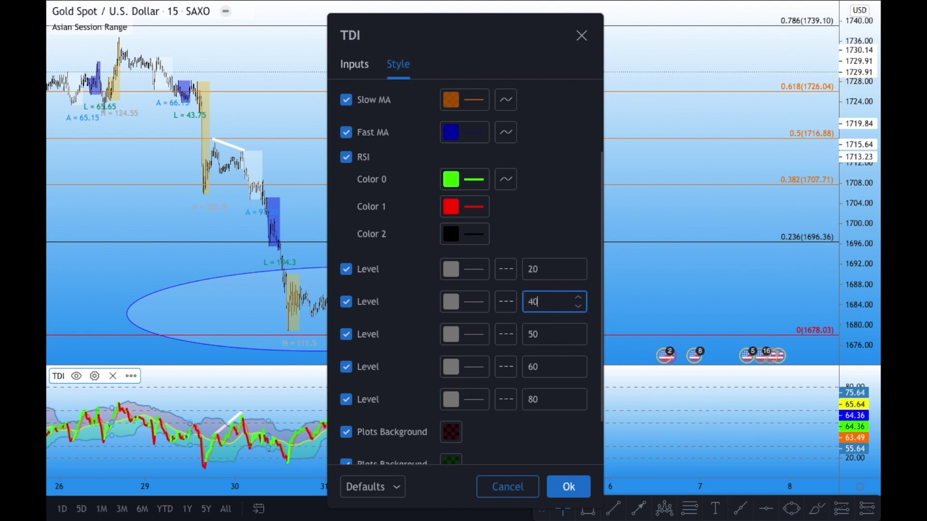
click(480, 302)
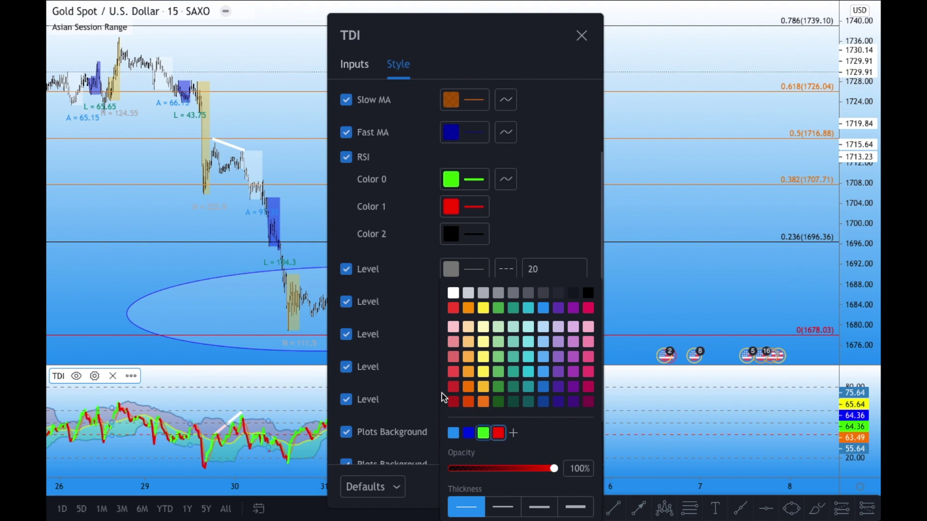
click(426, 346)
click(471, 372)
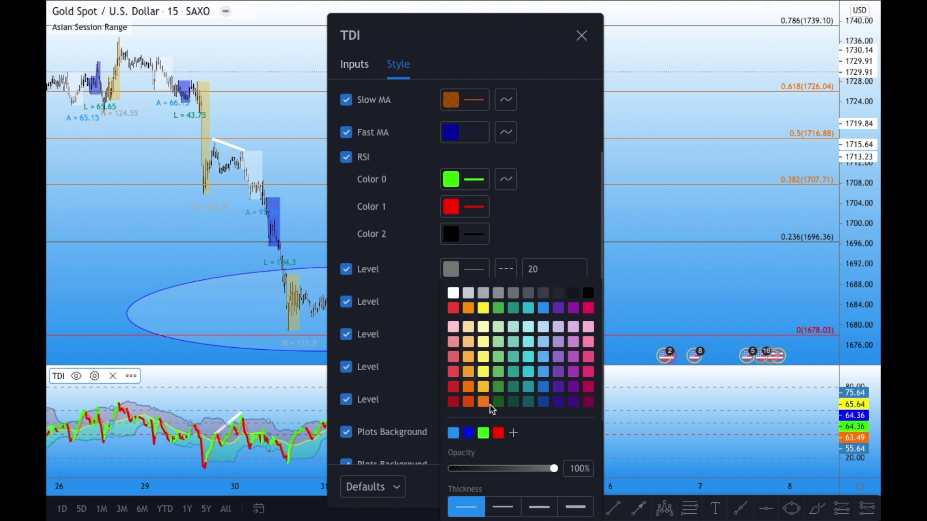
click(423, 387)
Style the TDI's level 20 line bright green and its level 80 line red, both at the thickest width
click(466, 275)
click(483, 433)
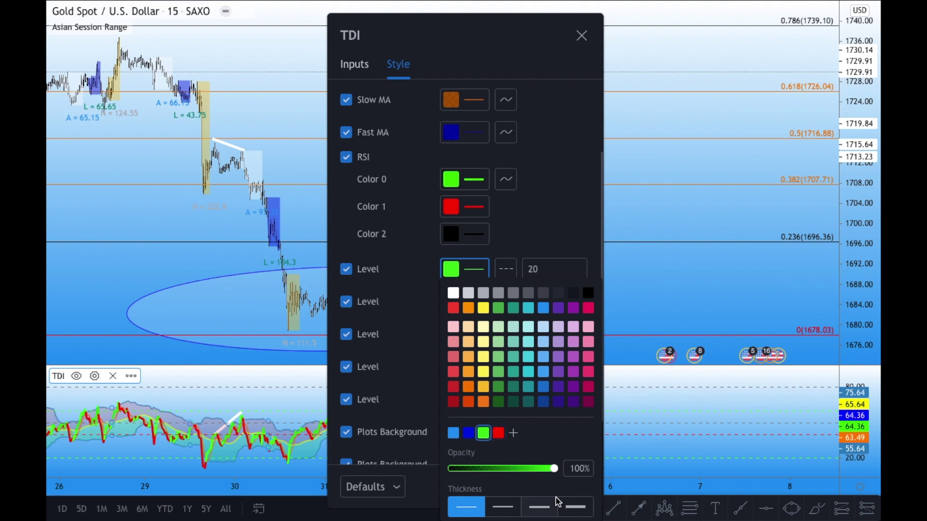
click(570, 506)
click(427, 371)
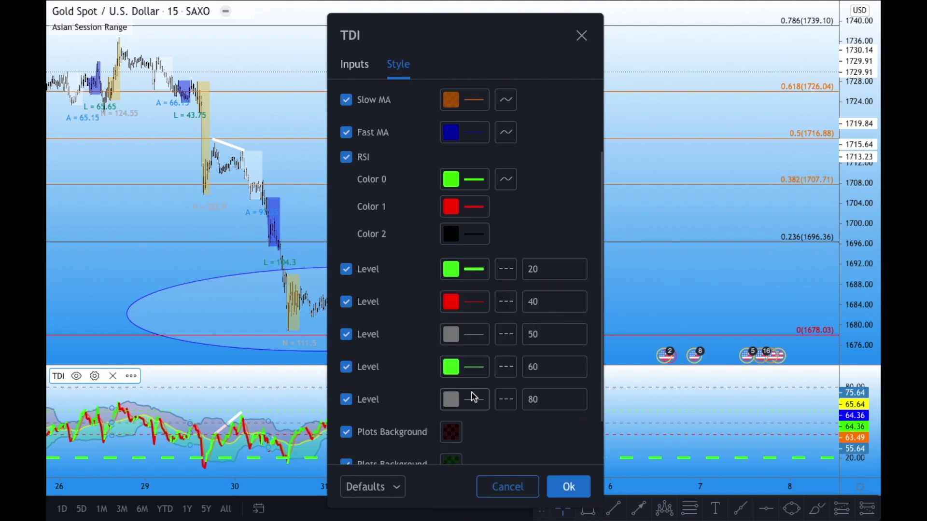
click(462, 403)
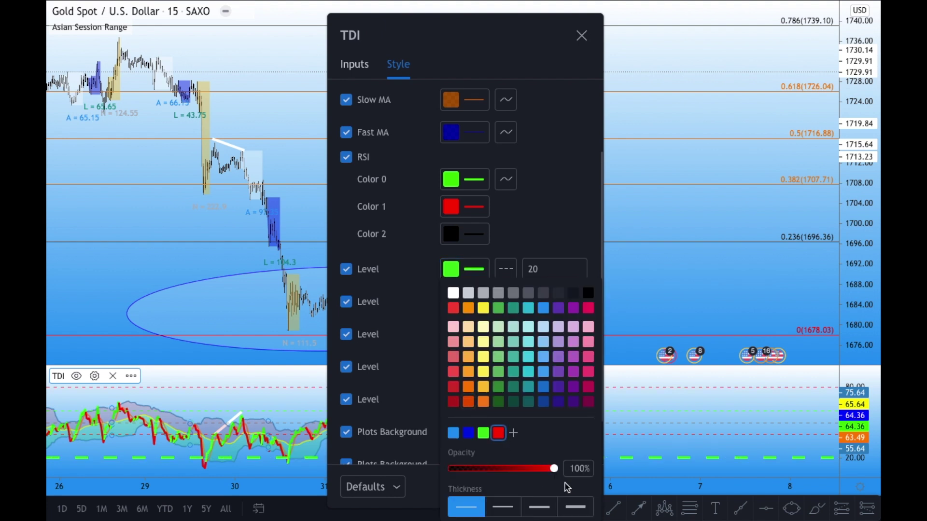
click(571, 507)
click(419, 355)
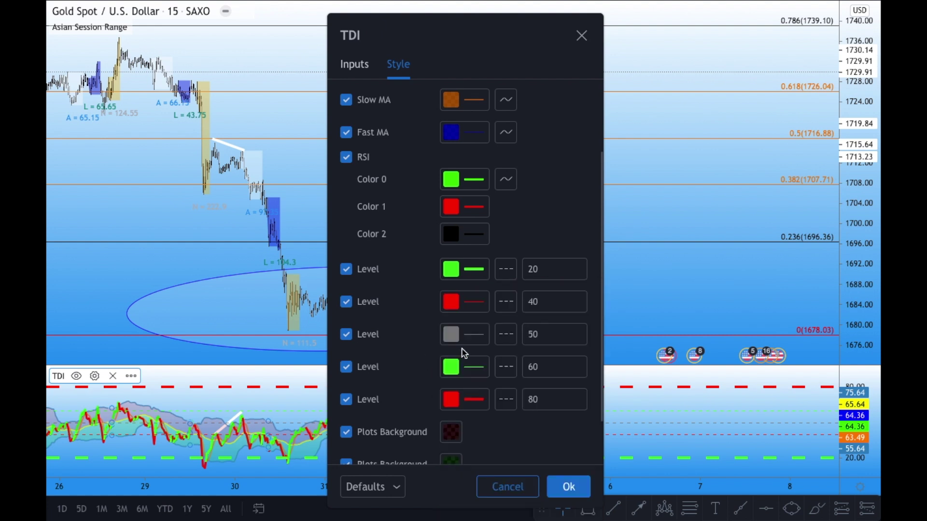
Set the TDI's level 50 line to the second thickness and apply the style settings
click(464, 343)
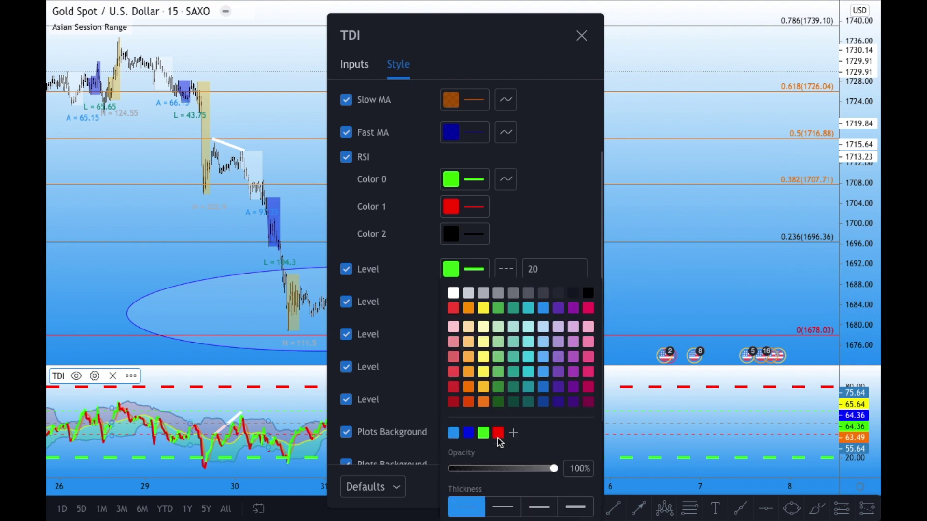
click(514, 511)
click(410, 382)
click(573, 482)
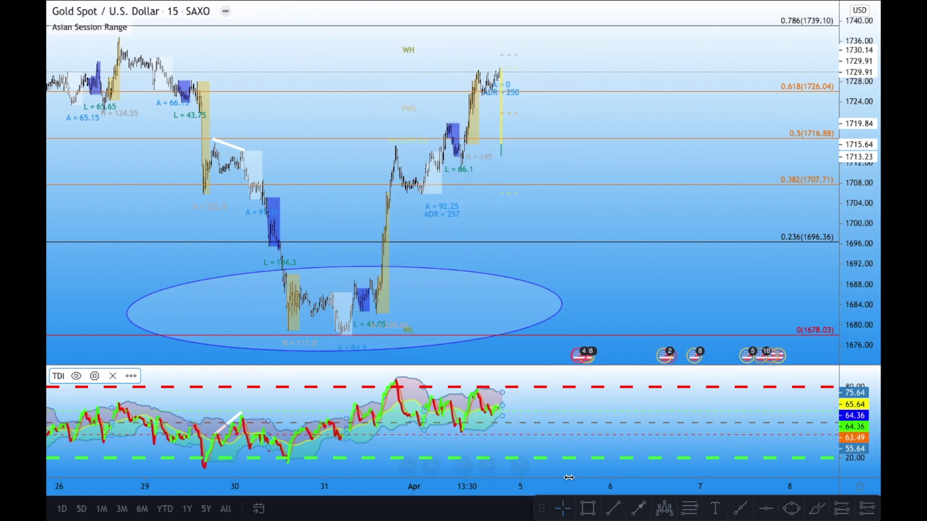
Recolour the TDI's level 60 line dark green and resize the TDI pane to a thin strip below the price chart
click(569, 242)
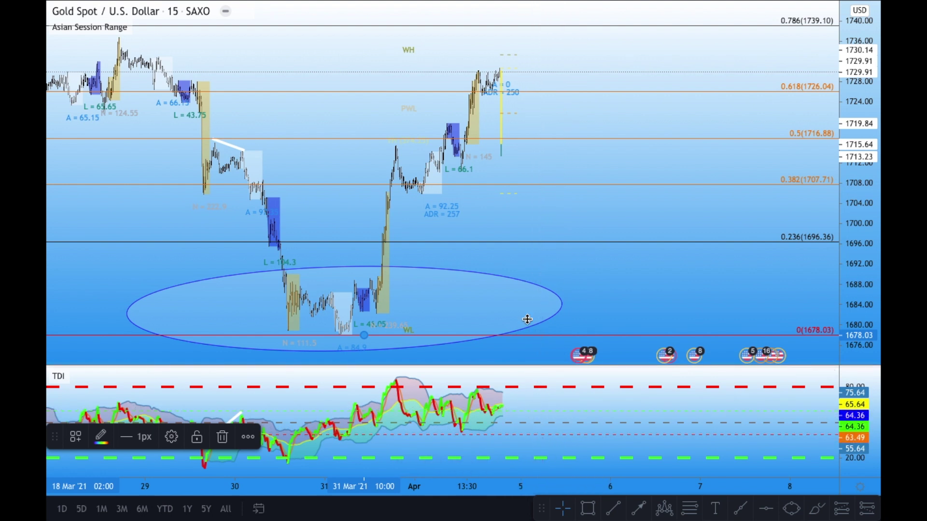
drag(527, 319, 531, 270)
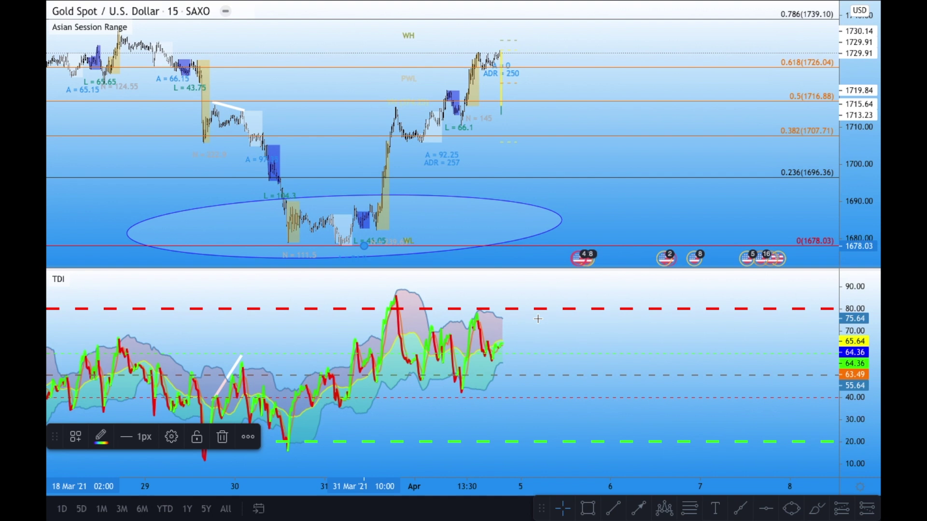
double_click(549, 354)
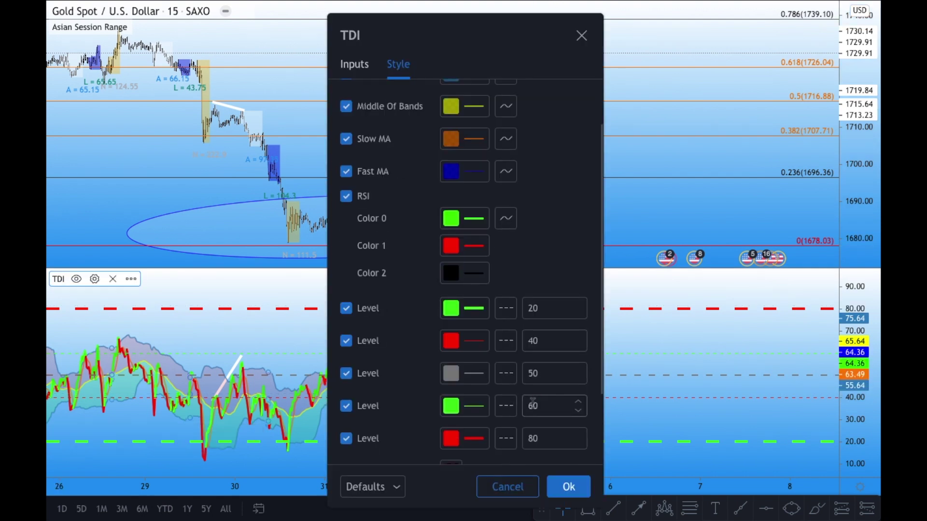
click(478, 407)
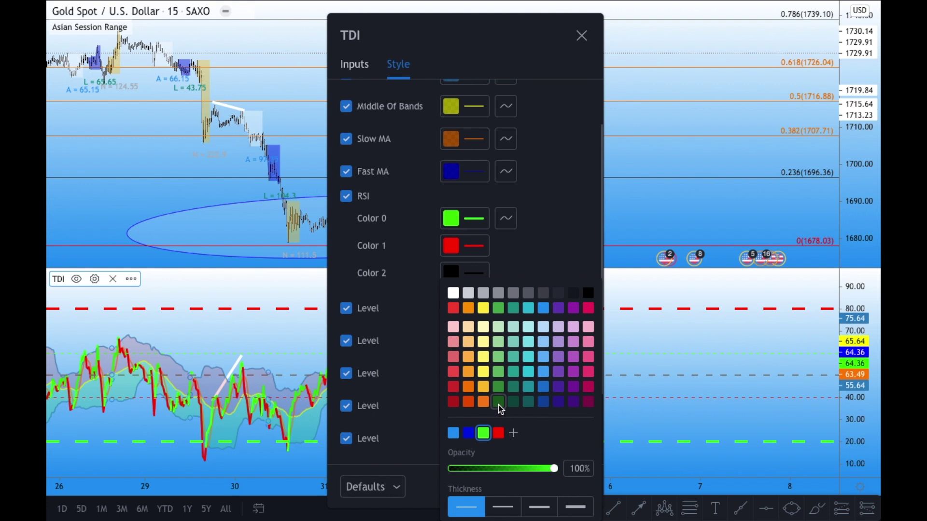
click(549, 243)
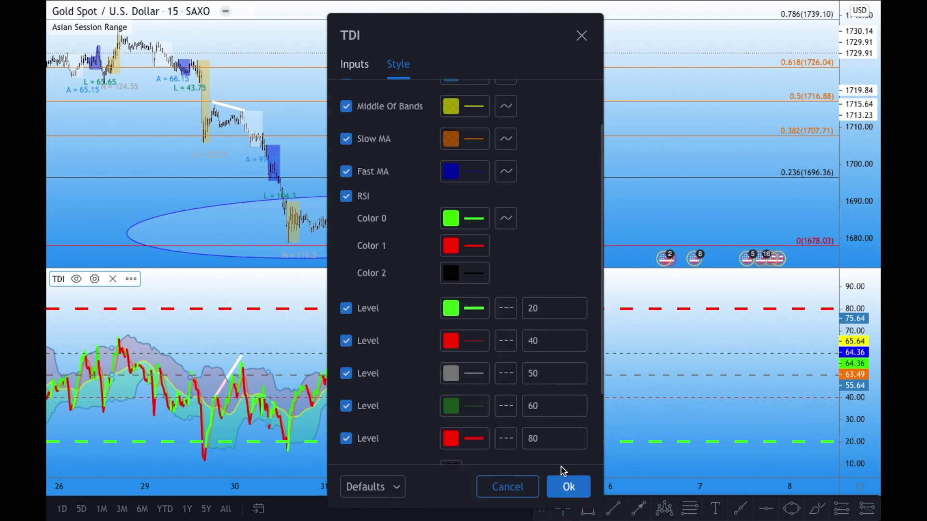
click(567, 485)
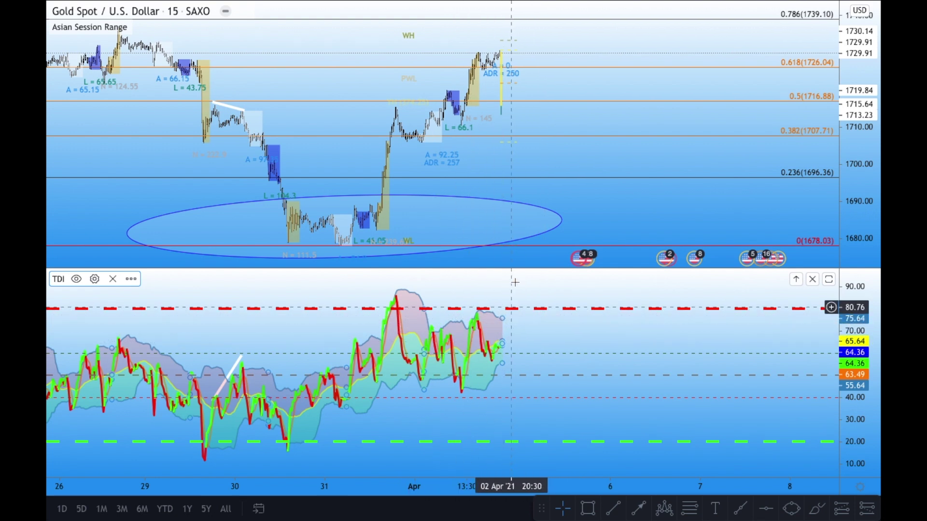
drag(516, 270, 514, 378)
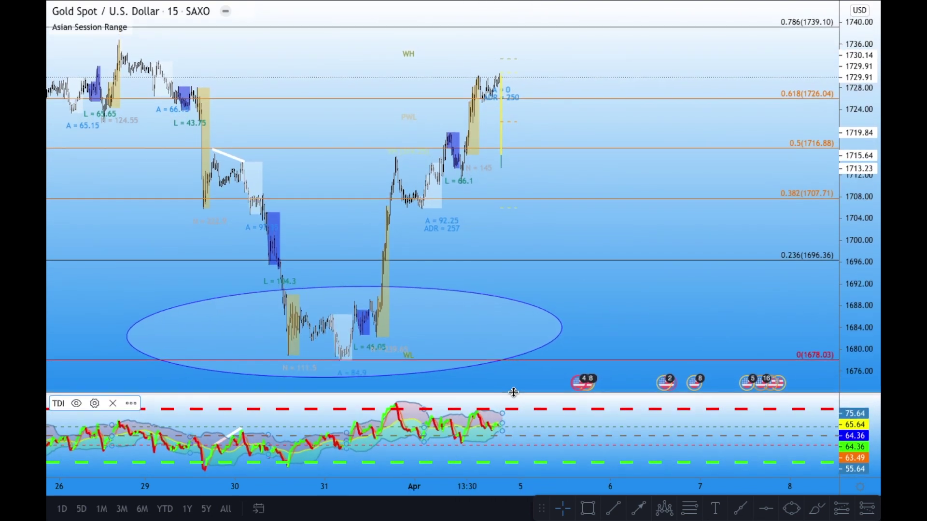
scroll(561, 289, up, 5)
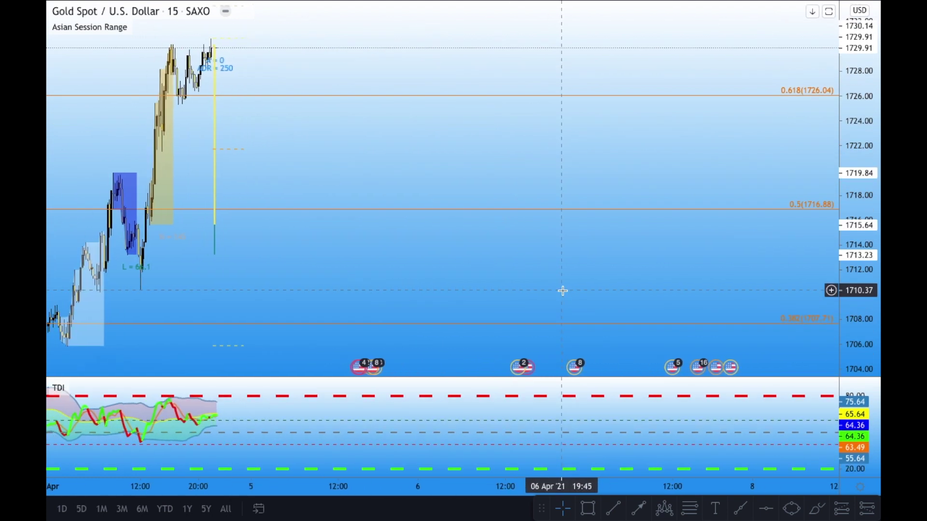
Draw a trend line across the TDI's two descending peaks, from 31 March 17:45 to 1 April 18:00
scroll(562, 291, down, 5)
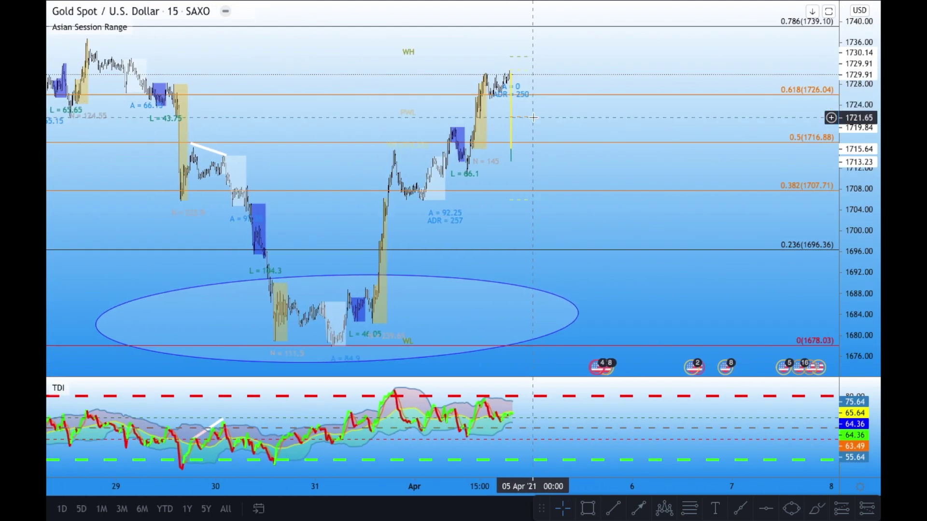
scroll(533, 118, down, 3)
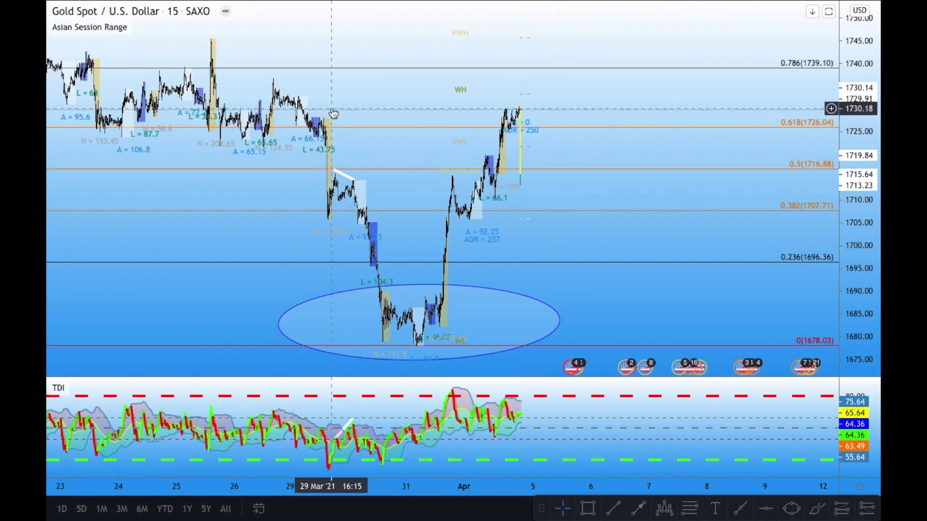
scroll(333, 113, down, 3)
scroll(333, 114, left, 5)
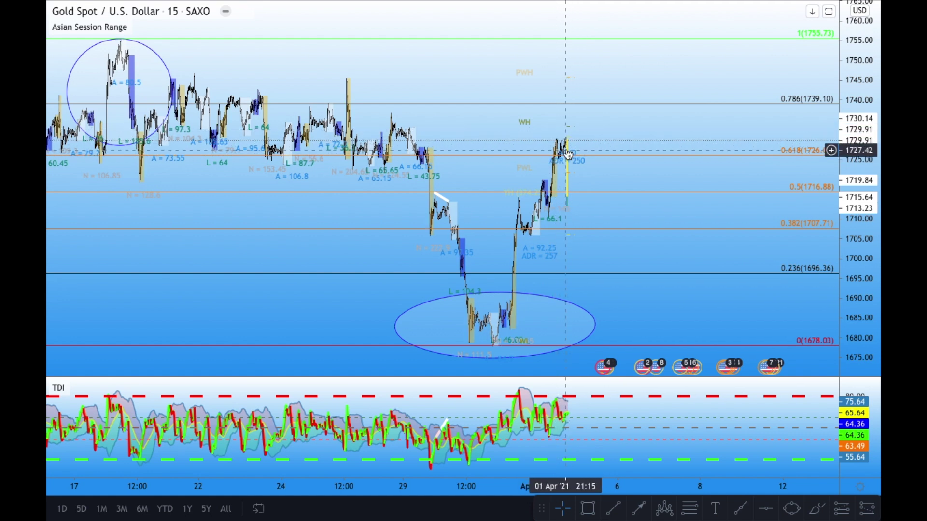
scroll(560, 184, up, 3)
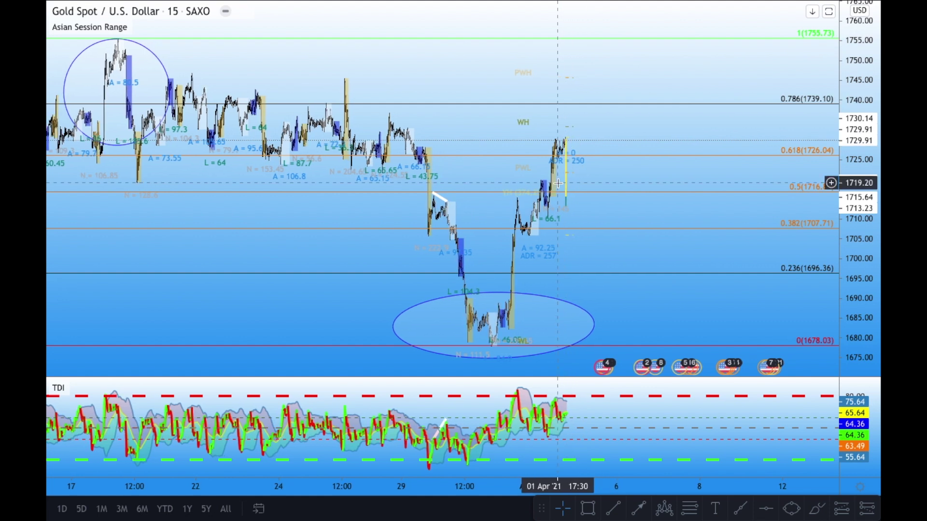
scroll(555, 182, up, 5)
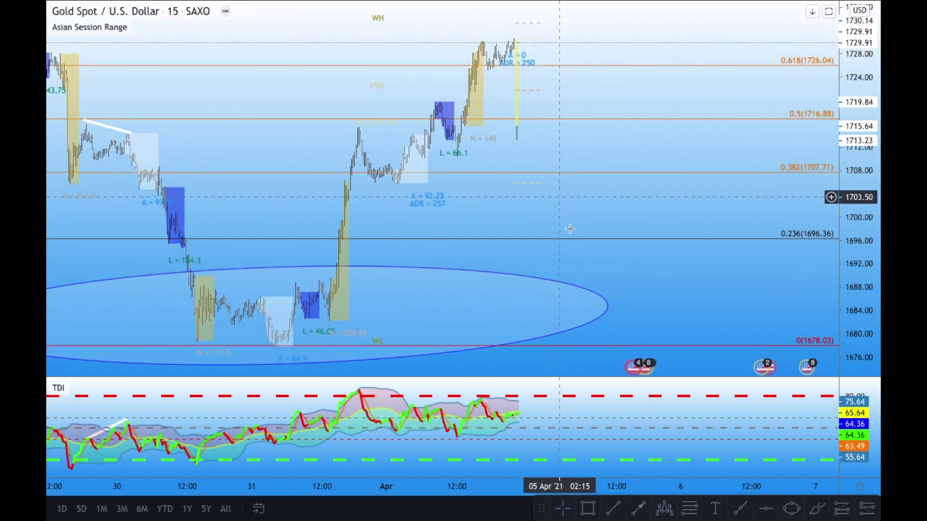
click(614, 509)
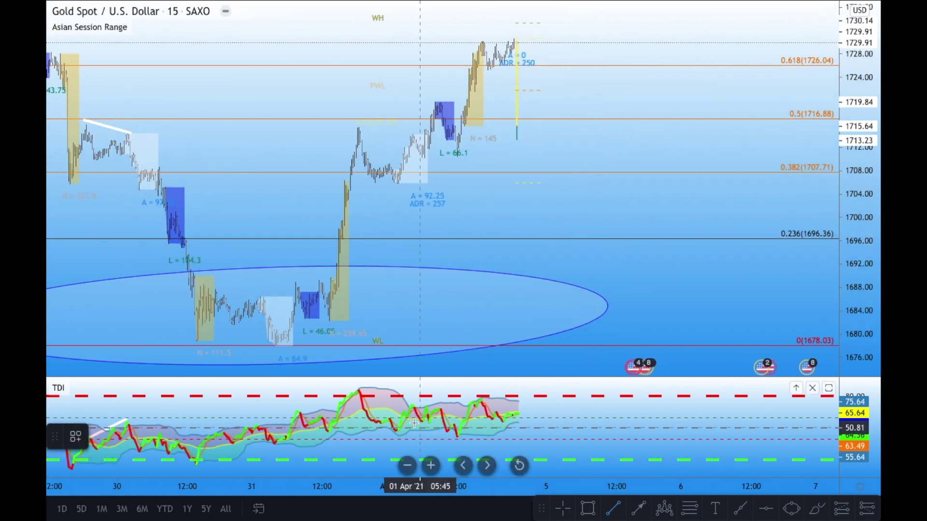
click(357, 389)
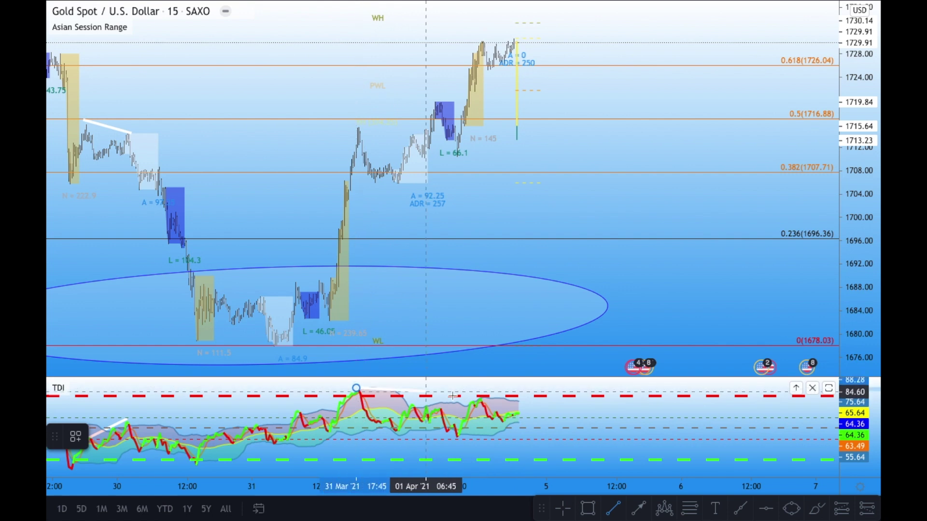
click(493, 399)
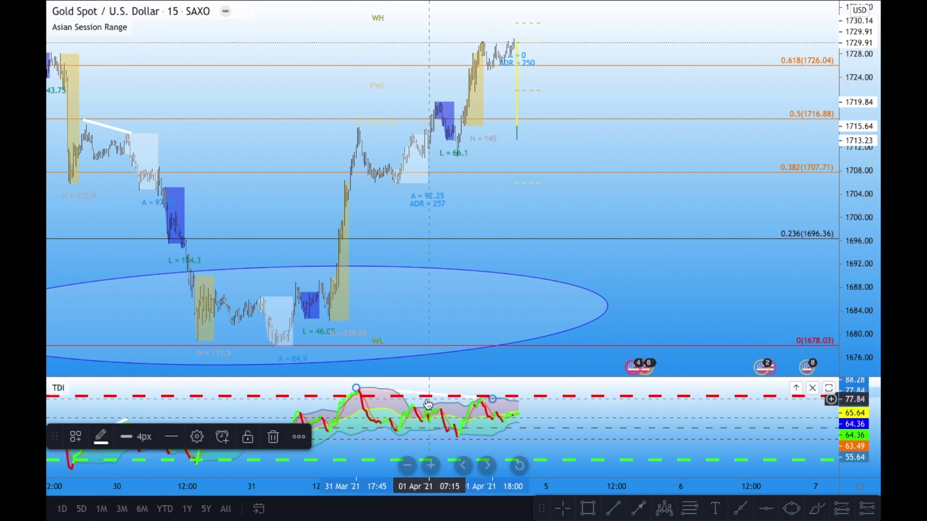
Colour the TDI trend line dark blue and draw a matching line across the two rising price highs, from about 1715.22 to 1730.72
double_click(398, 395)
click(431, 109)
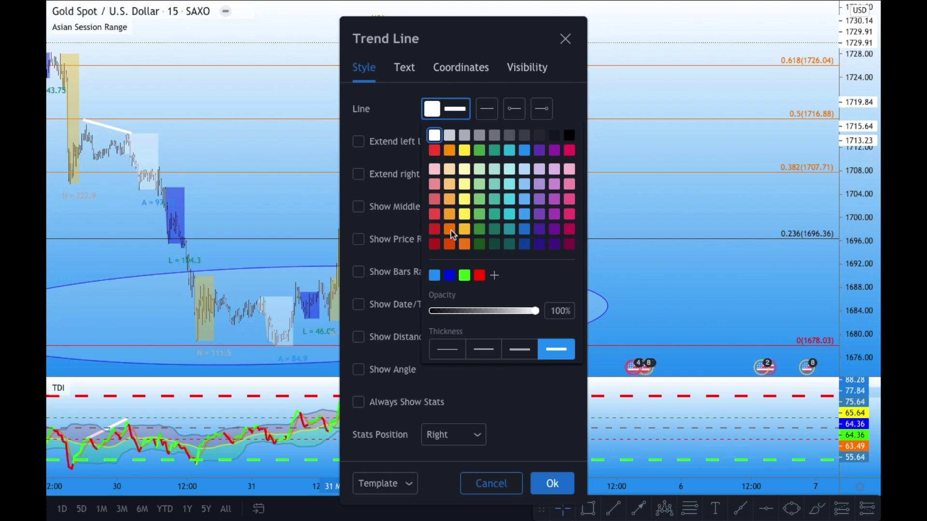
click(450, 274)
click(574, 485)
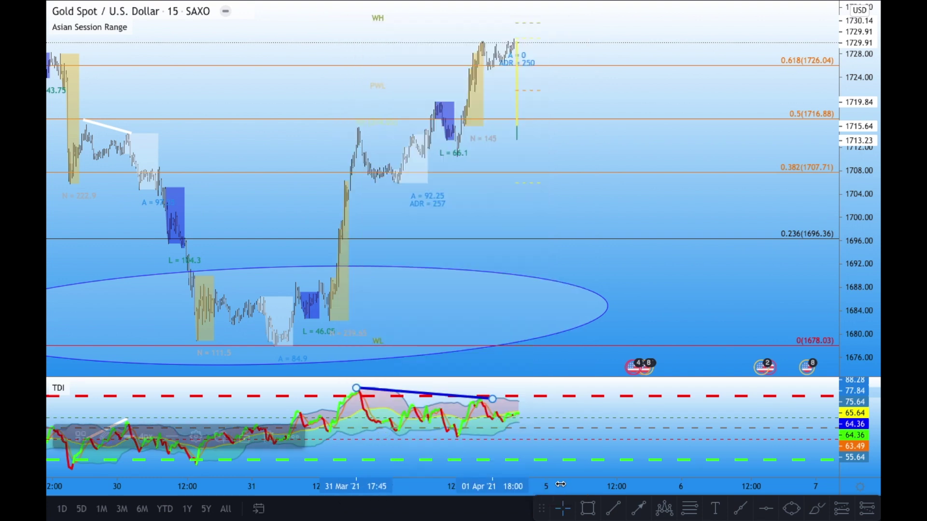
click(358, 128)
click(479, 42)
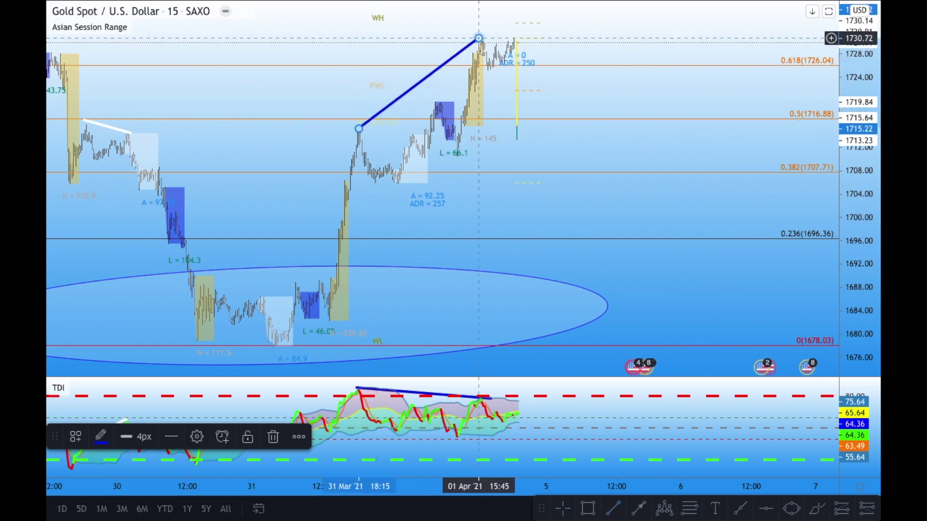
Draw a rectangle resting on the 0.786 level, from about 1739.05 to 1742.34, spanning 1 April 12:00 to 6 April 00:15
scroll(616, 261, down, 2)
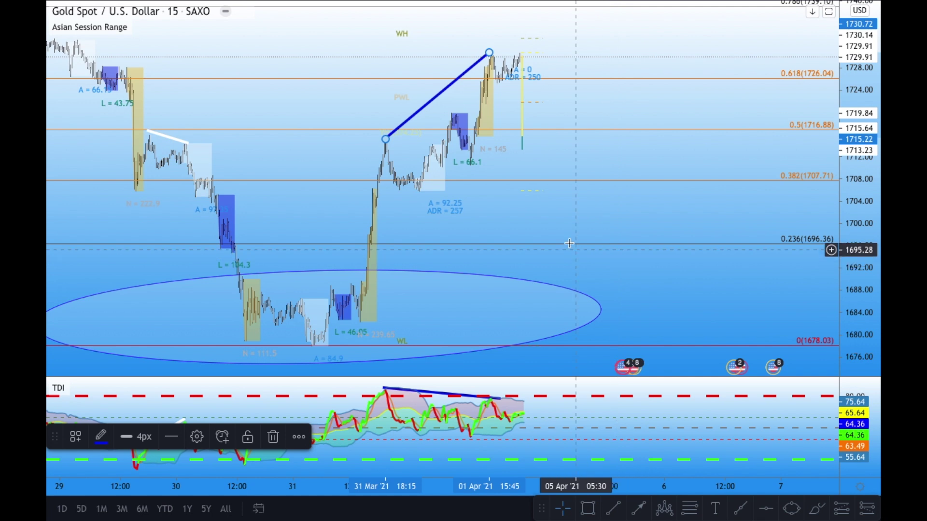
scroll(567, 244, down, 2)
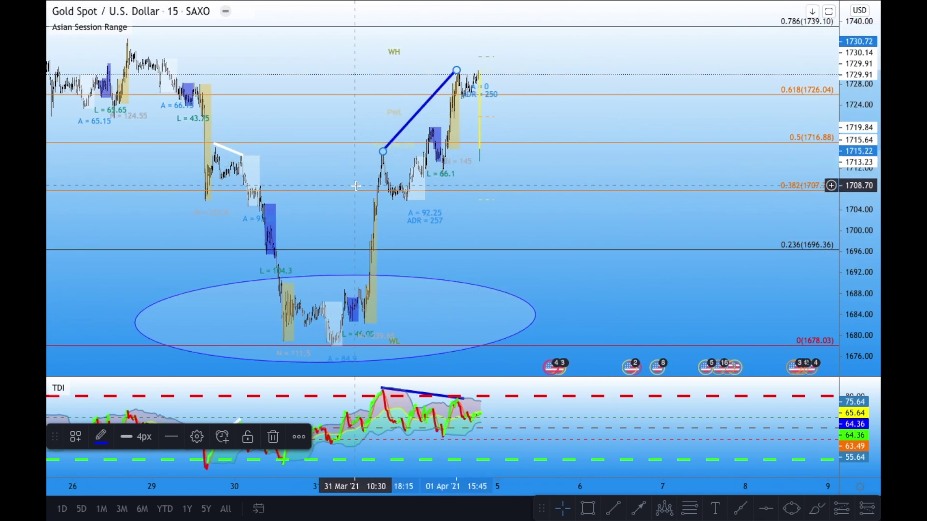
scroll(483, 217, down, 2)
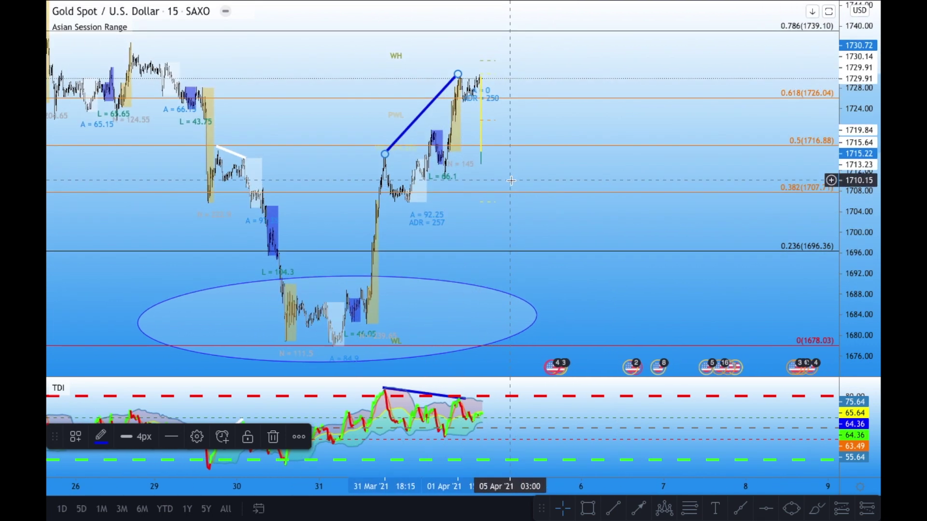
scroll(592, 214, up, 2)
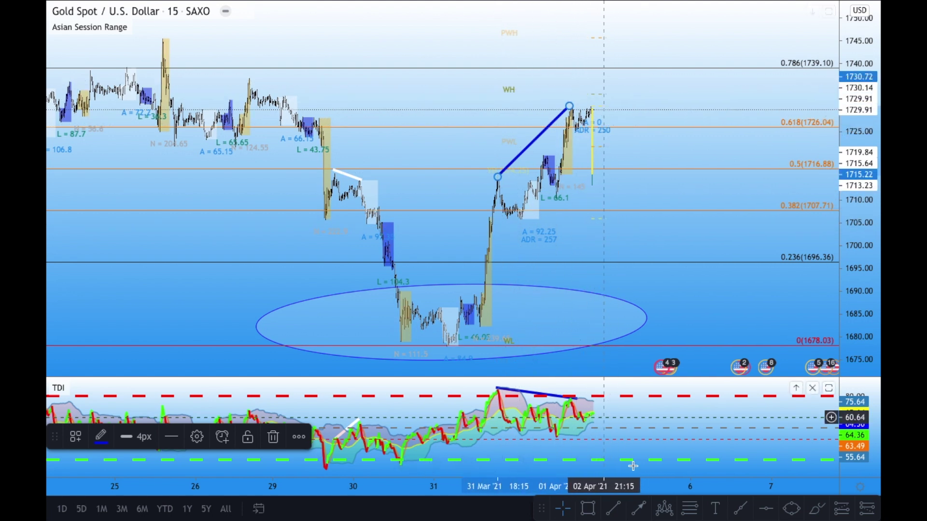
click(584, 509)
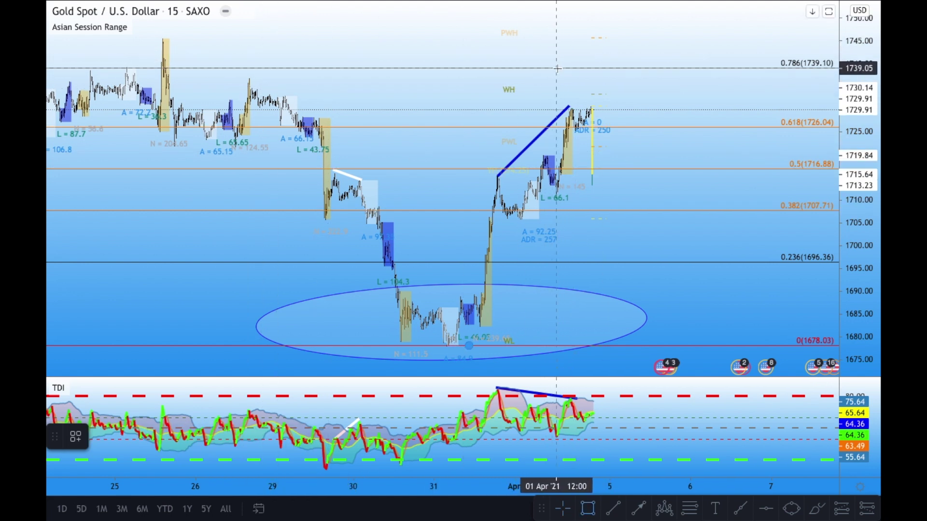
click(581, 68)
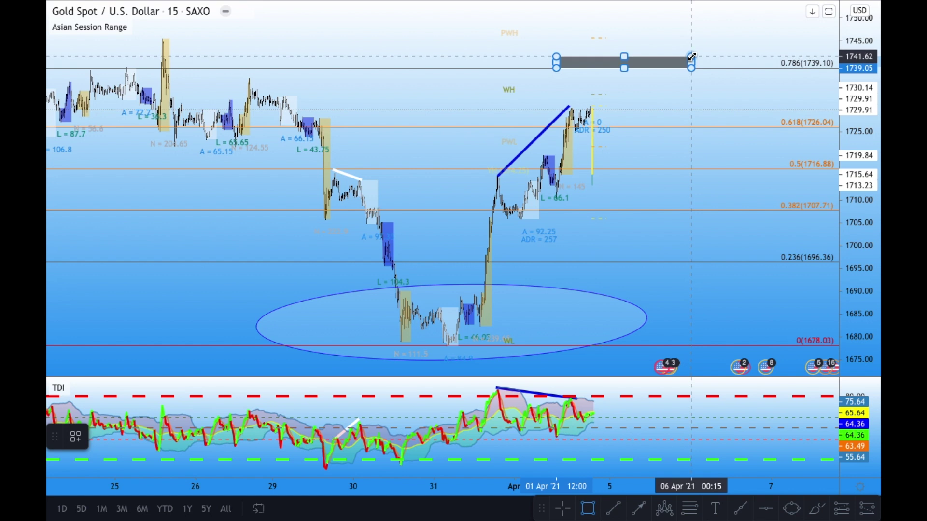
click(691, 54)
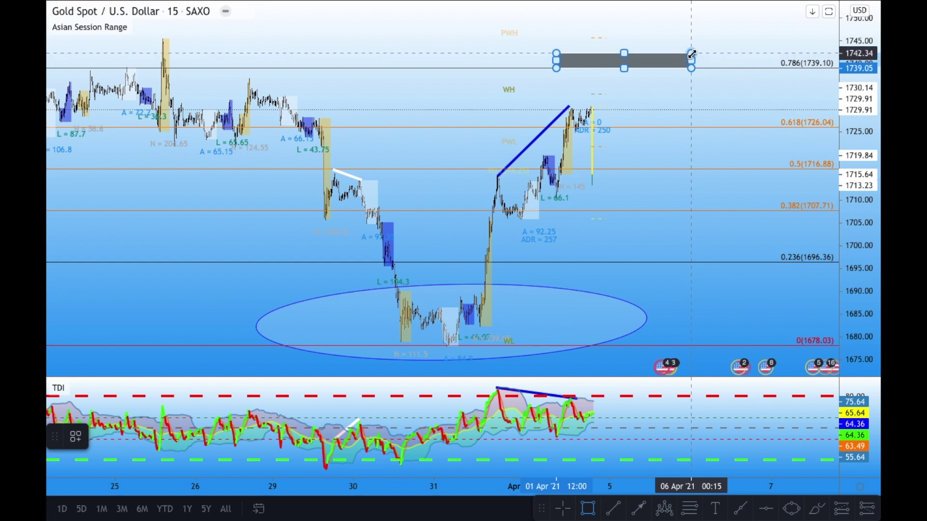
Draw a green arrow from the latest price at about 1728.17 up to about 1738.48, just below the grey rectangle
click(641, 508)
click(598, 119)
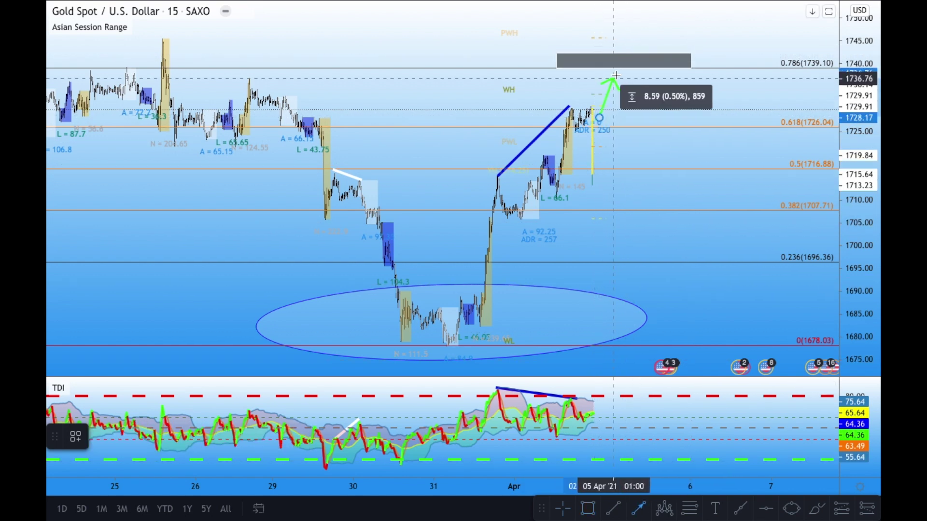
click(616, 71)
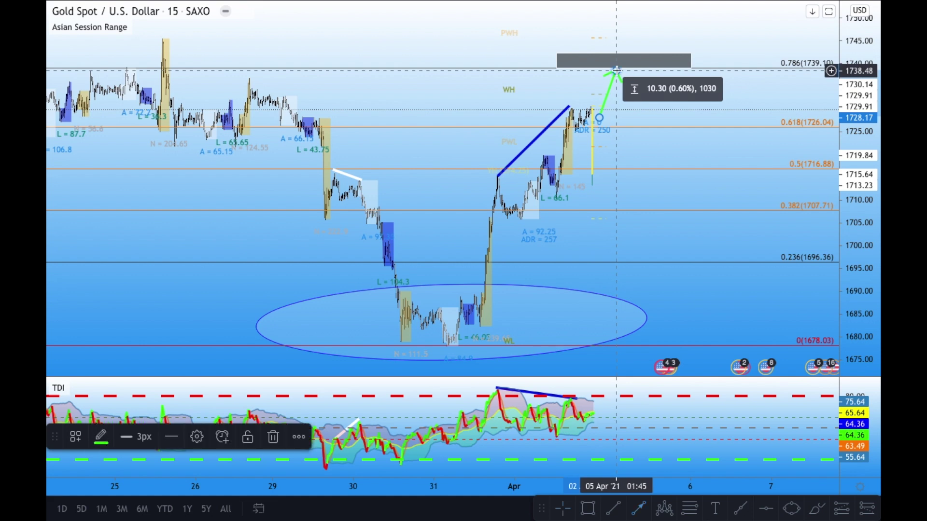
Draw an arrow from below the grey rectangle at about 1738.48 down to about 1716.44 and colour it red
click(641, 504)
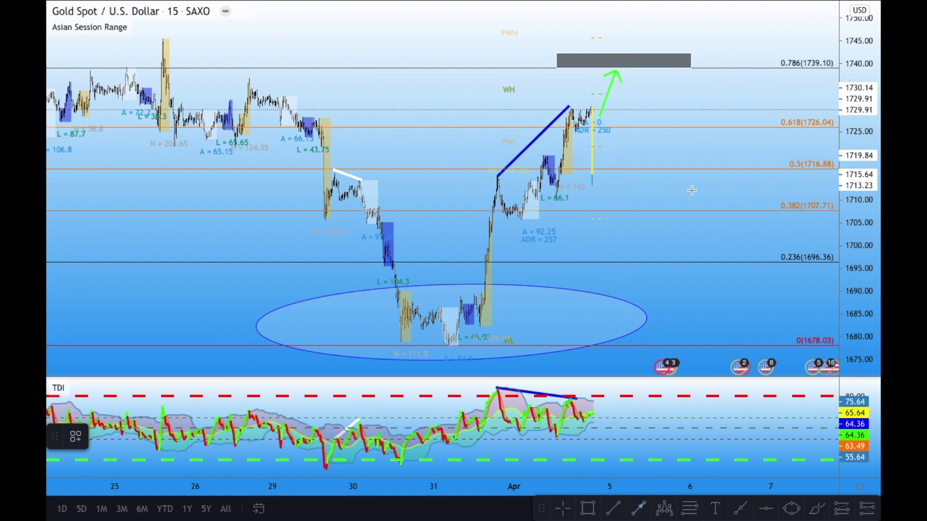
click(638, 71)
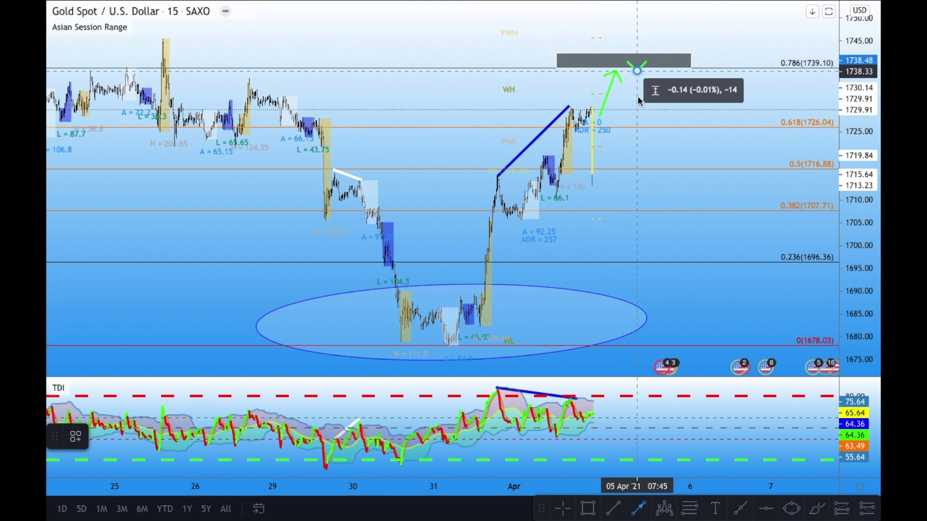
click(667, 170)
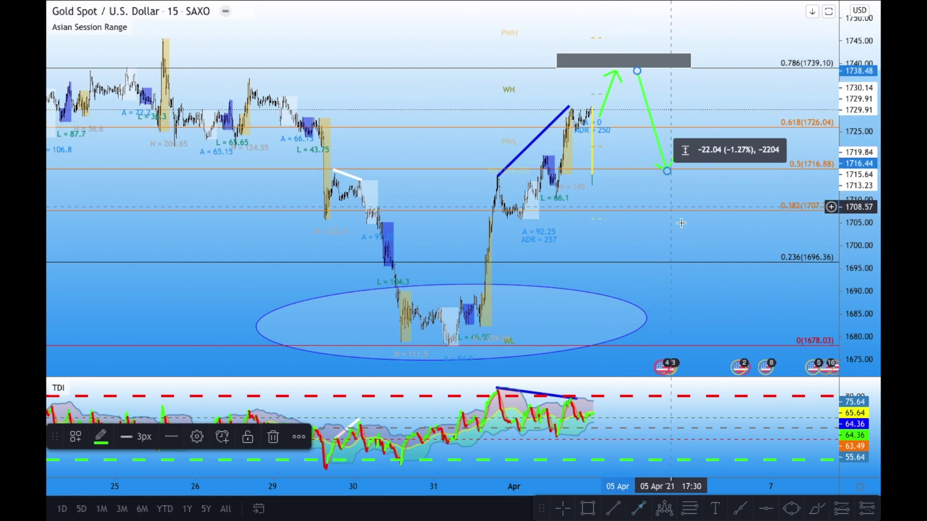
double_click(667, 170)
click(446, 108)
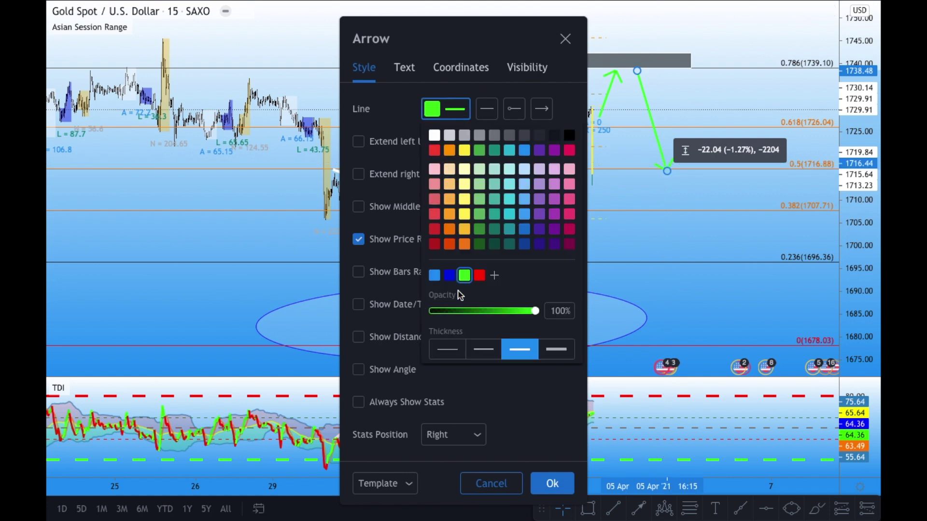
click(481, 276)
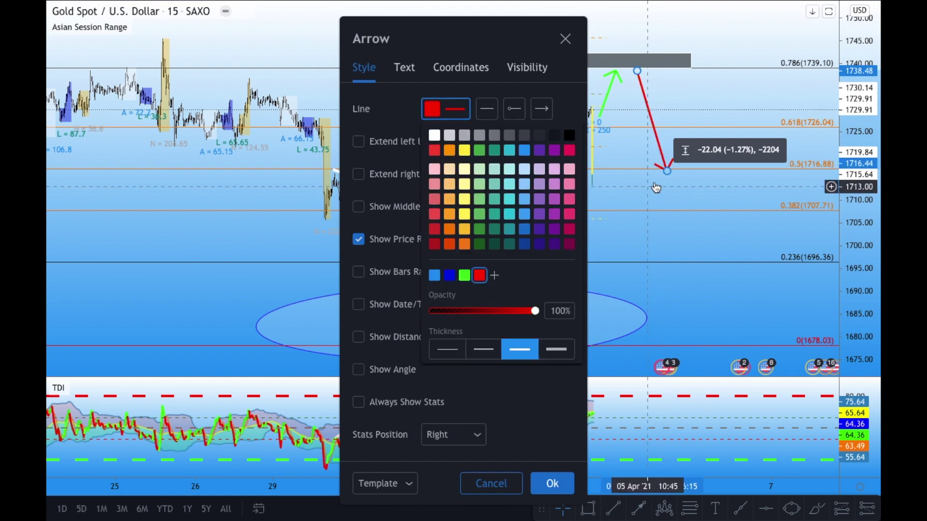
click(549, 389)
click(552, 484)
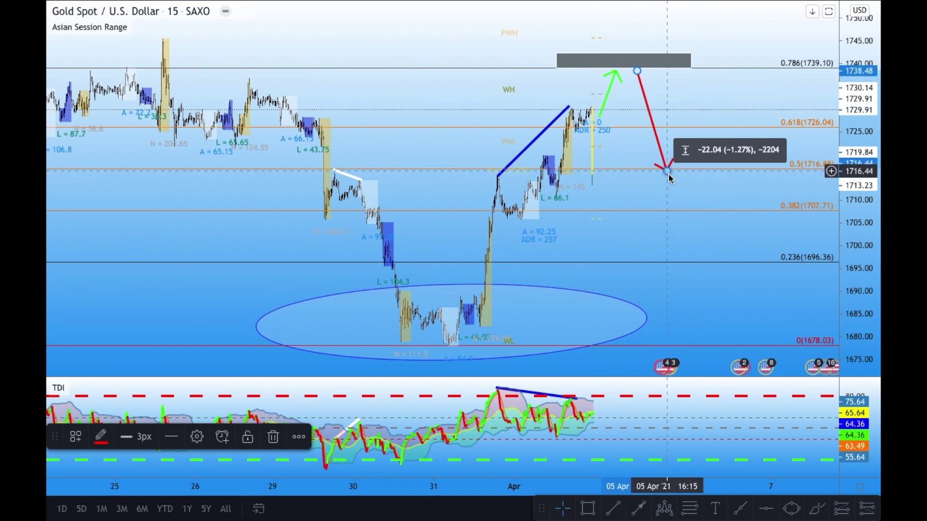
Extend the red arrow down to about 1682.96 and delete it
drag(668, 175, 701, 323)
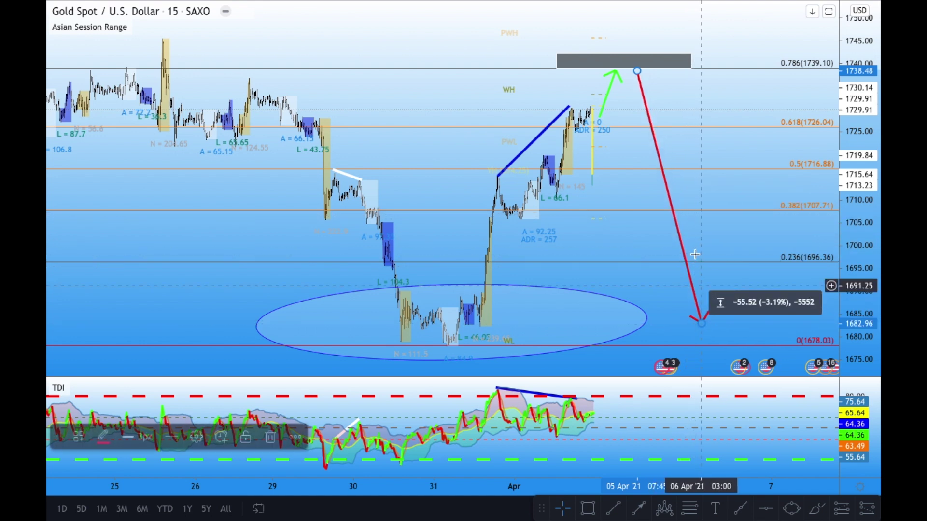
key(Delete)
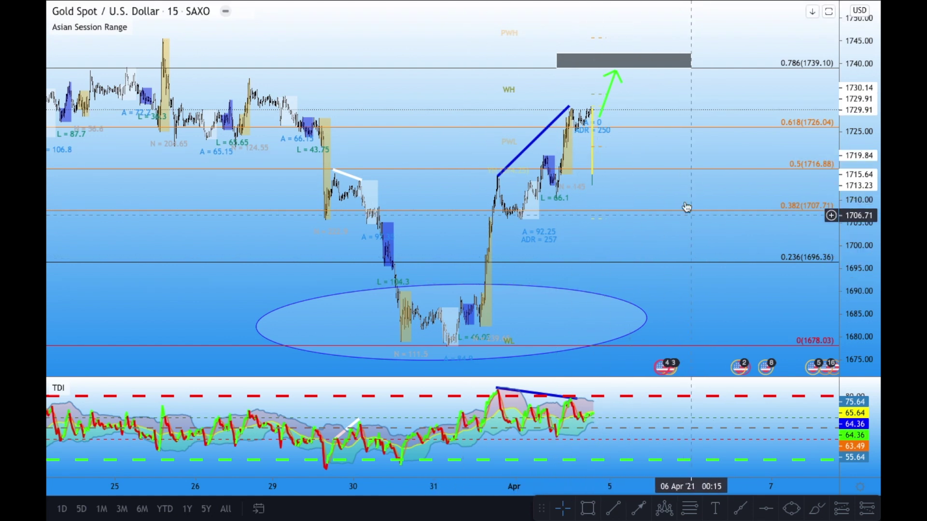
Measure the price drop from 29 March into the circled low, and the rally from about 1681.88 to 1731.18
scroll(626, 215, down, 3)
scroll(626, 215, down, 5)
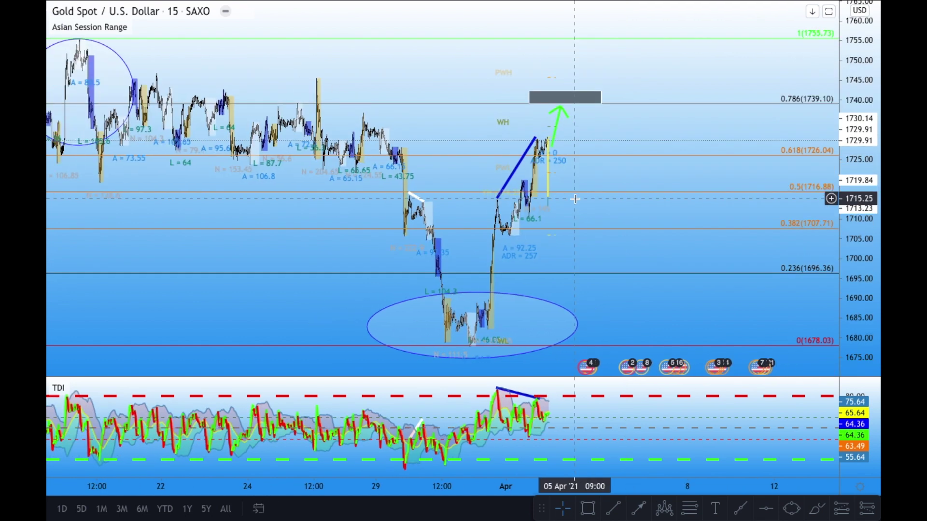
scroll(586, 208, left, 5)
scroll(586, 208, right, 5)
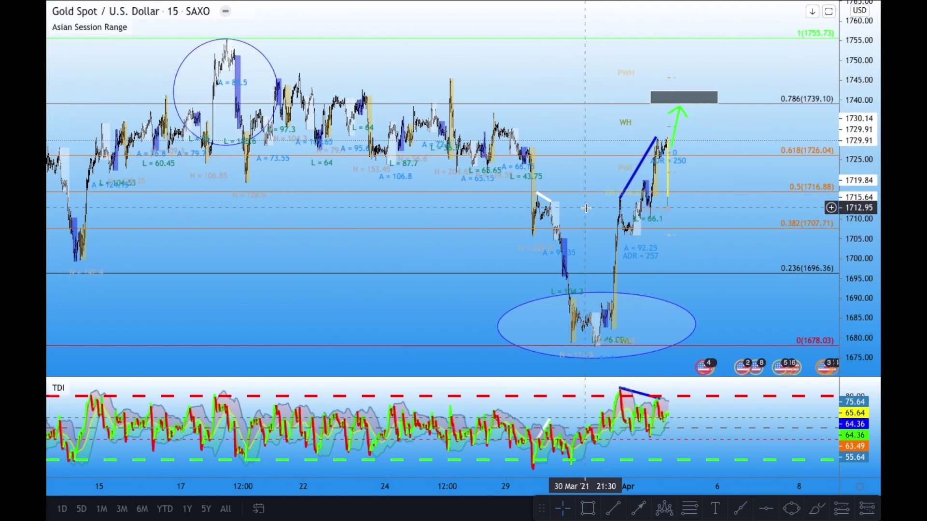
scroll(586, 208, up, 3)
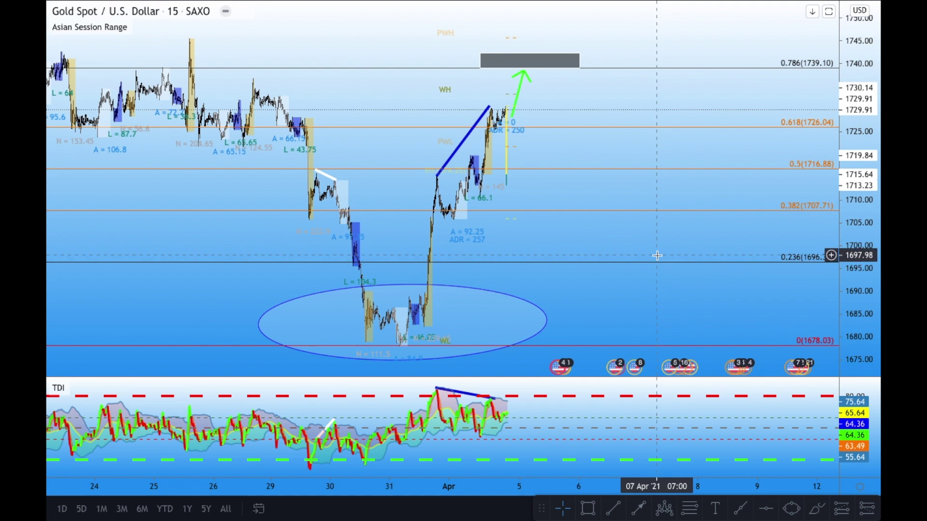
scroll(658, 259, down, 2)
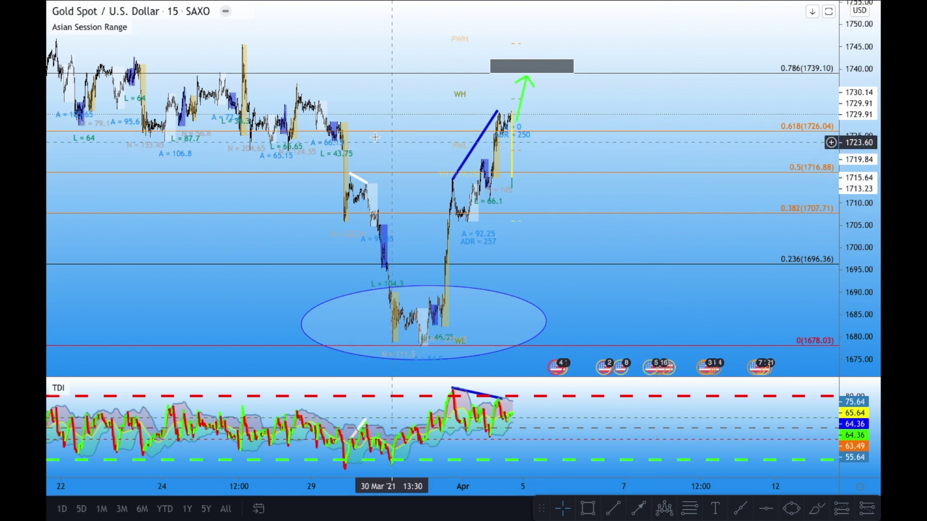
shift+click(348, 136)
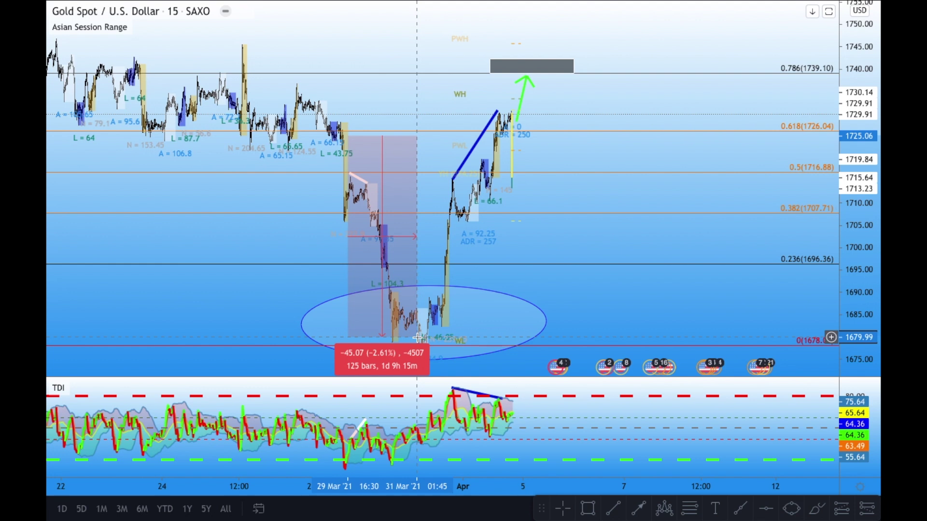
shift+click(451, 328)
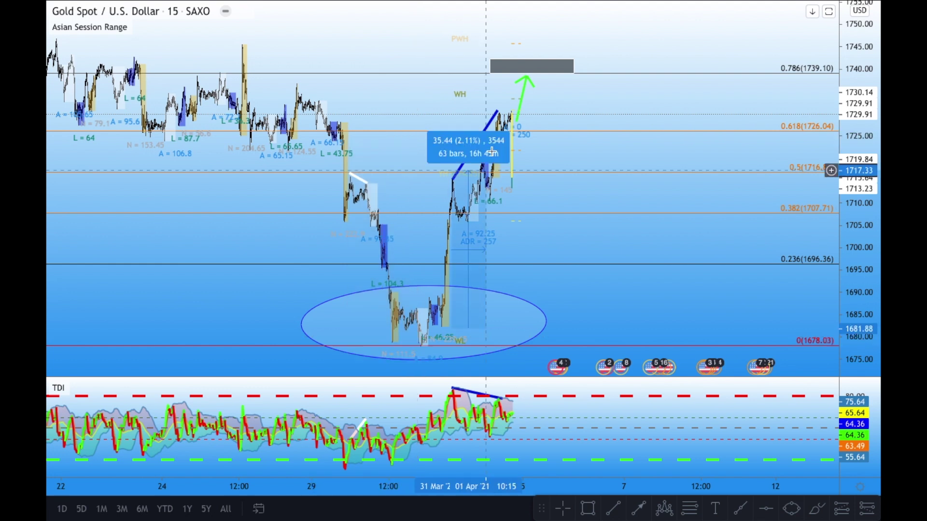
click(511, 109)
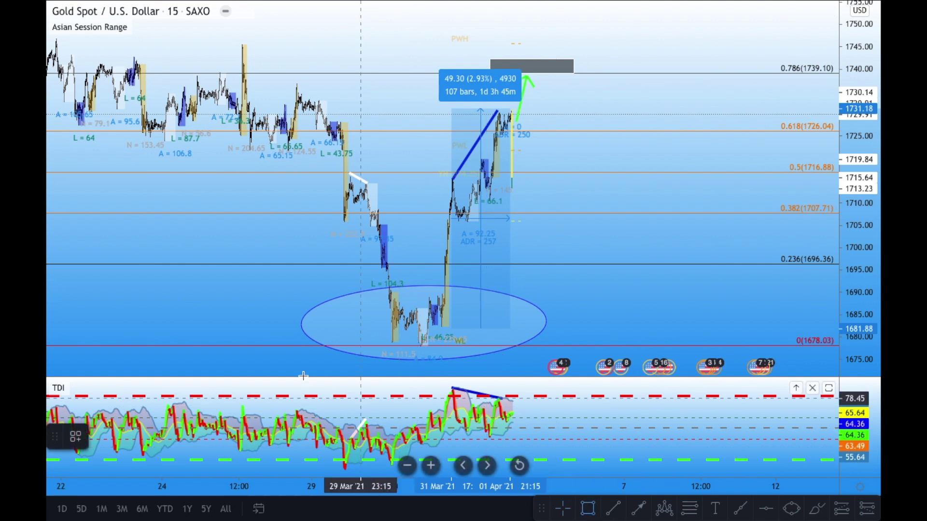
Draw a flat rectangle just below the 0 retracement line, from 26 March to 8 April, between about 1677.36 and 1674.74
click(277, 348)
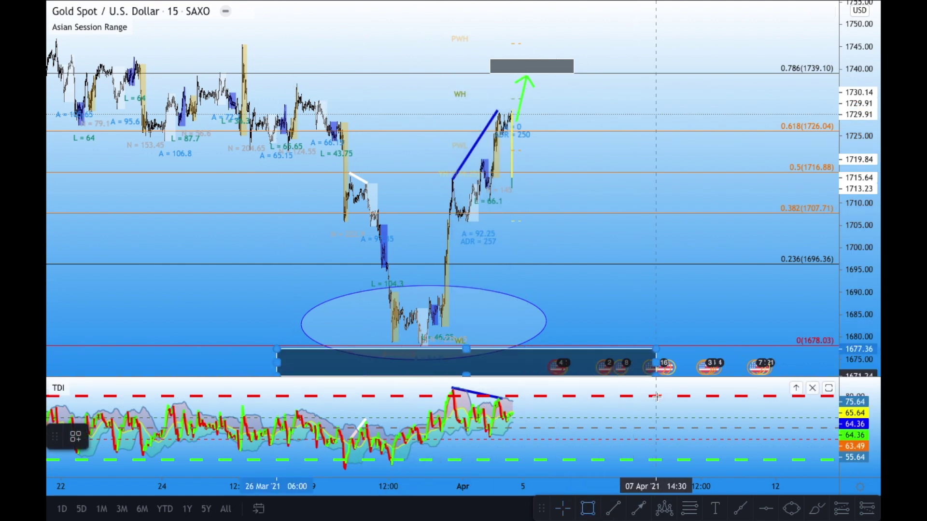
click(687, 361)
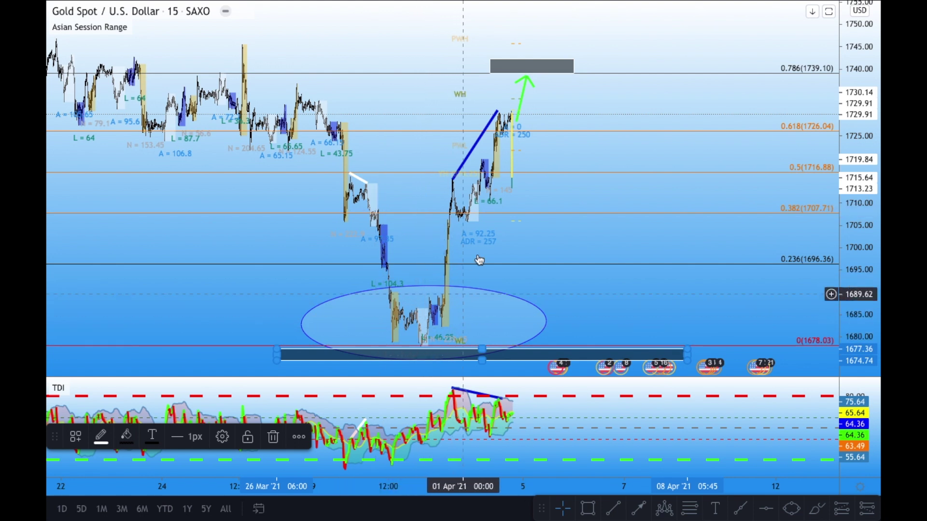
Measure the price rise from about 1681.01, just above the new rectangle, back up towards the recent high
shift+click(557, 333)
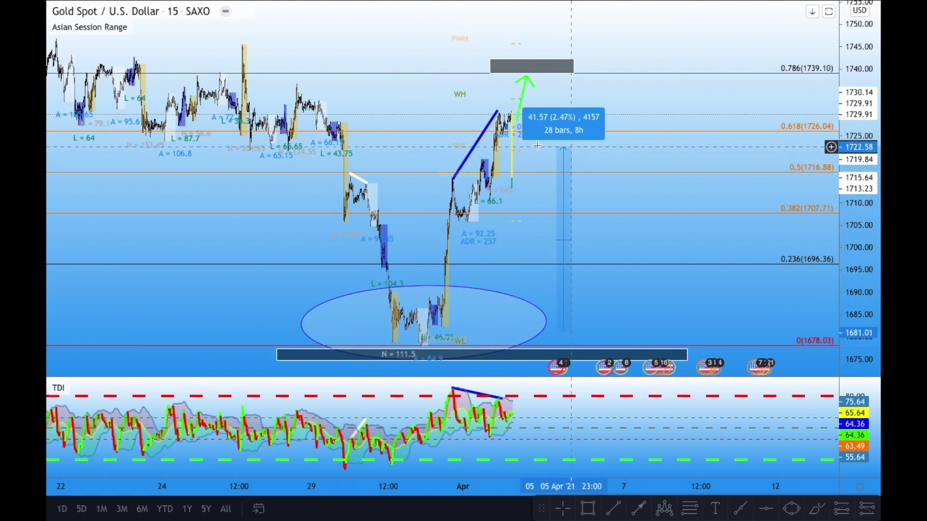
click(442, 113)
click(586, 326)
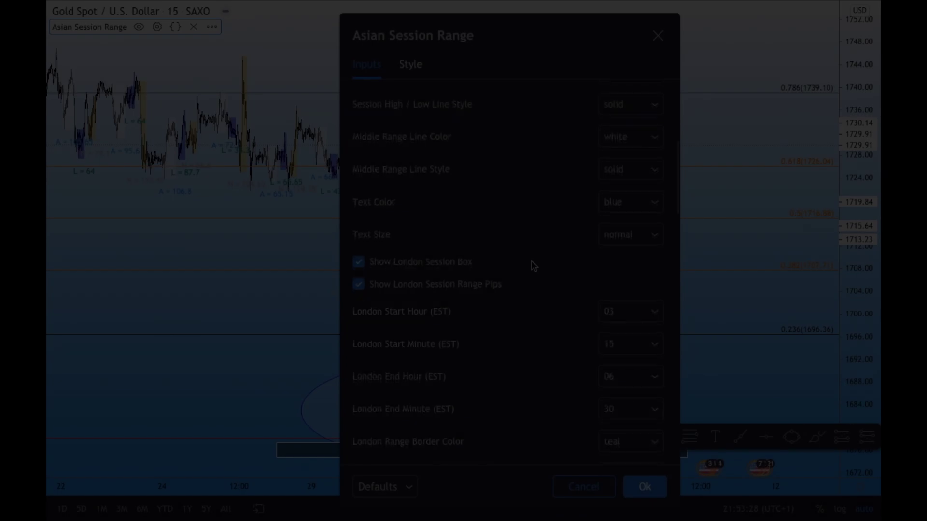
Review the Asian Session Range inputs for the London and New York sessions, average daily range, and previous-day and weekly high/low lines
scroll(531, 261, down, 2)
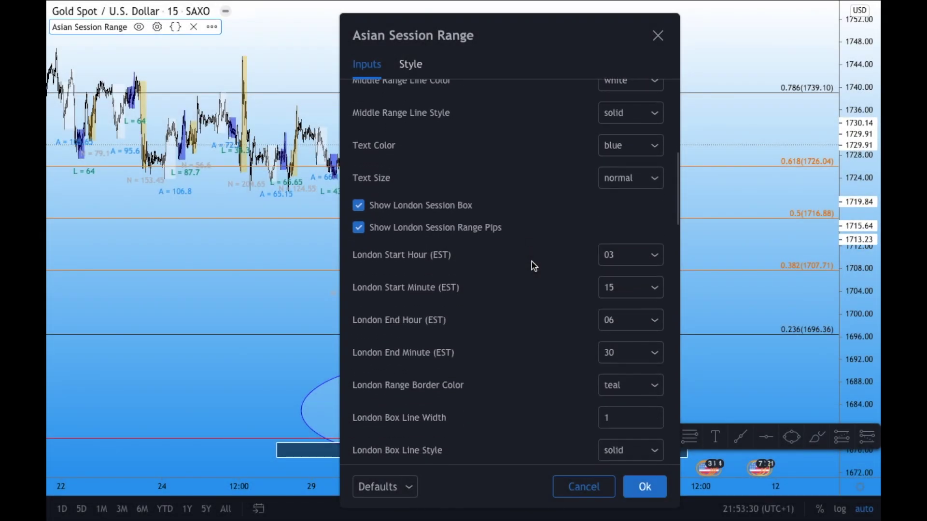
scroll(532, 261, down, 4)
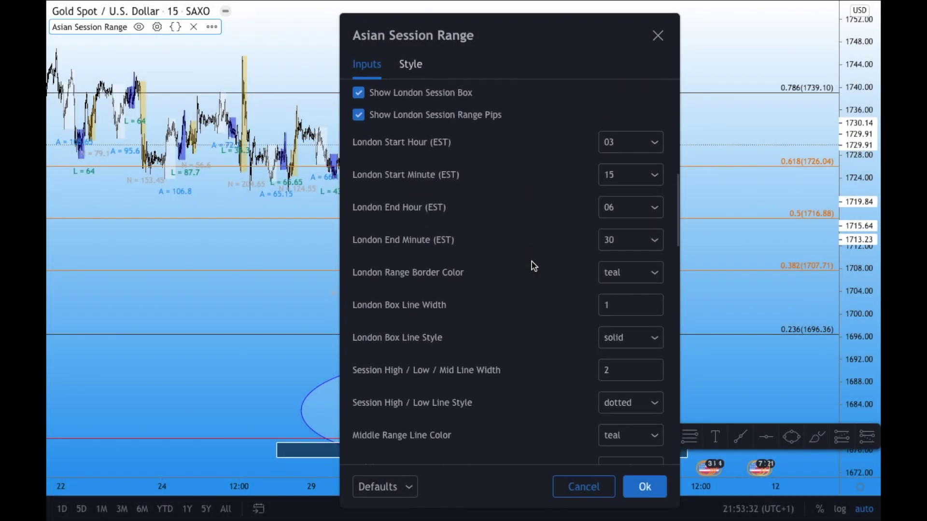
scroll(532, 262, down, 5)
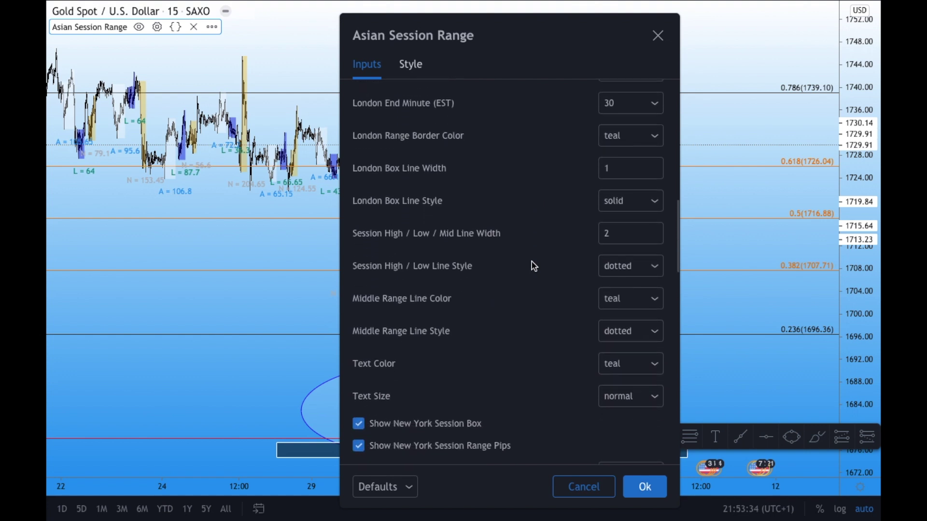
scroll(532, 261, down, 5)
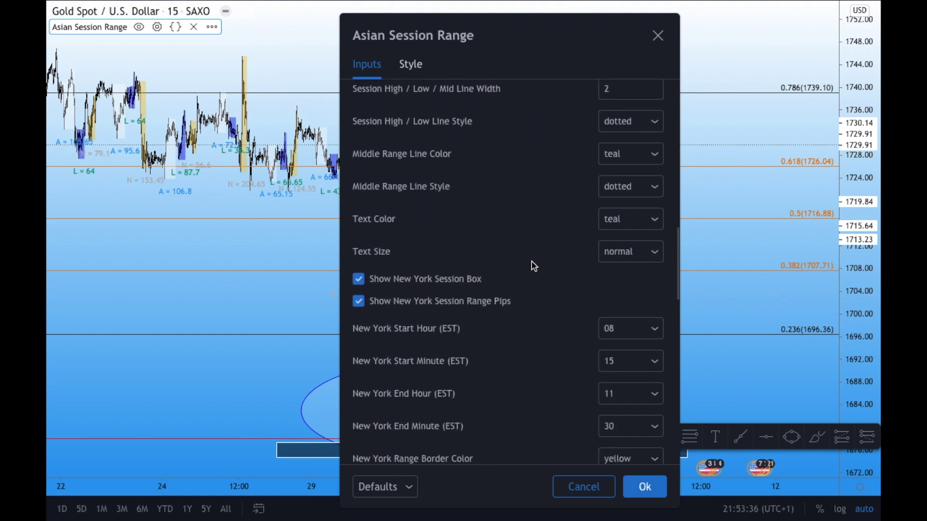
scroll(532, 261, down, 5)
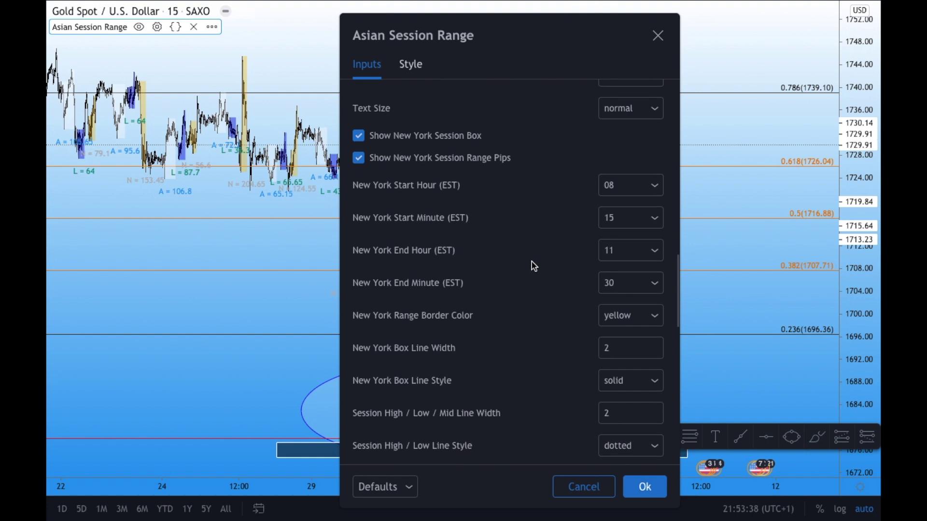
scroll(531, 262, down, 4)
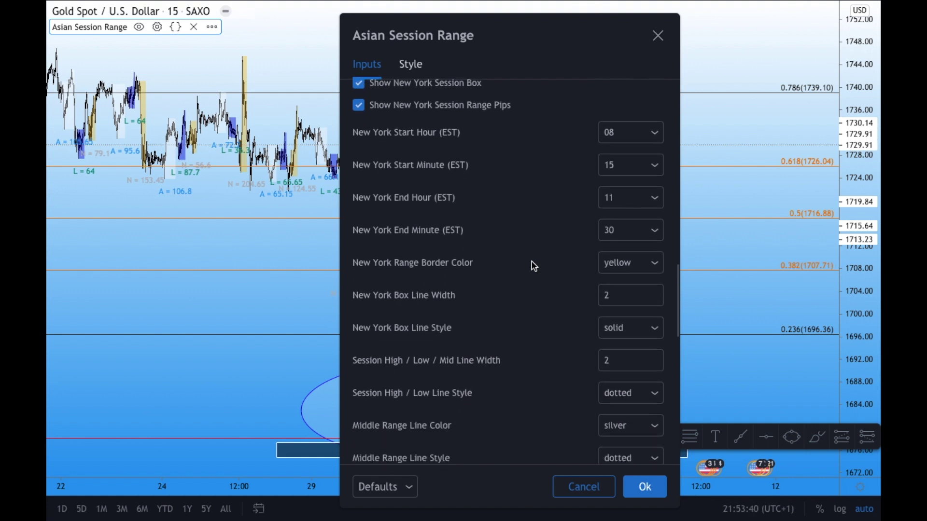
scroll(532, 261, down, 6)
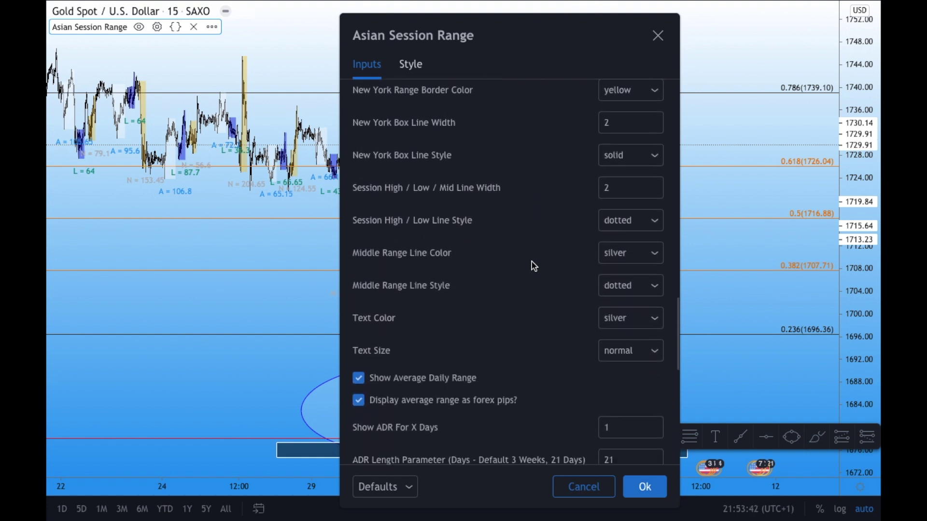
scroll(531, 262, down, 6)
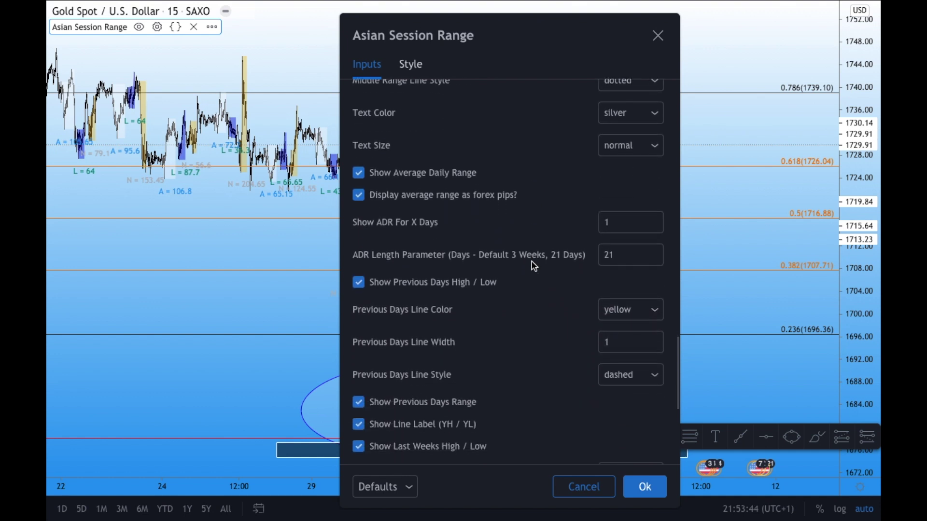
scroll(531, 262, down, 7)
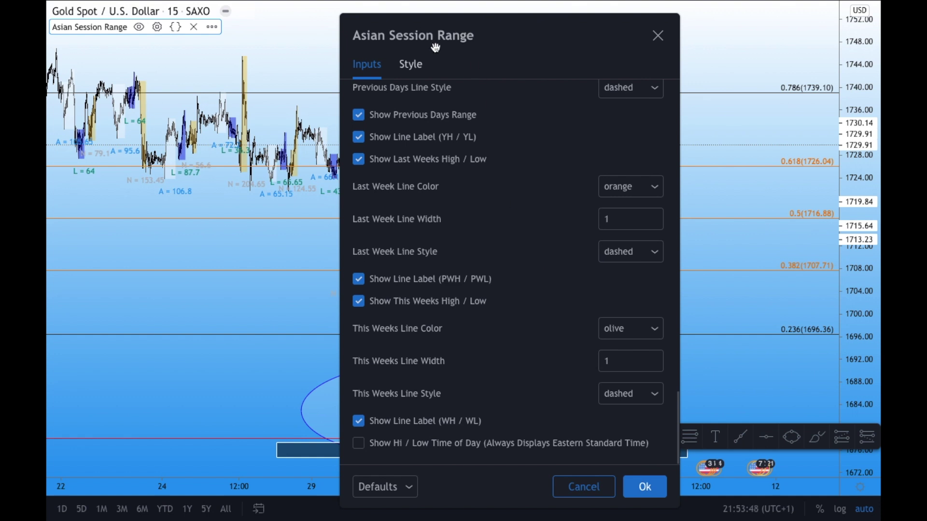
Inspect the Asian Session Range style settings, checking the fill colours of the Asian, London and New York ranges
click(418, 64)
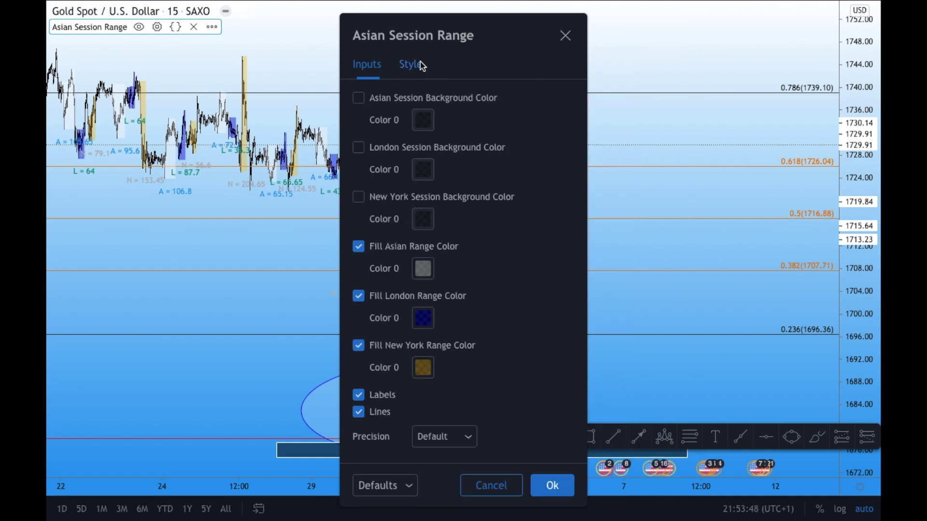
click(430, 269)
click(430, 270)
click(430, 315)
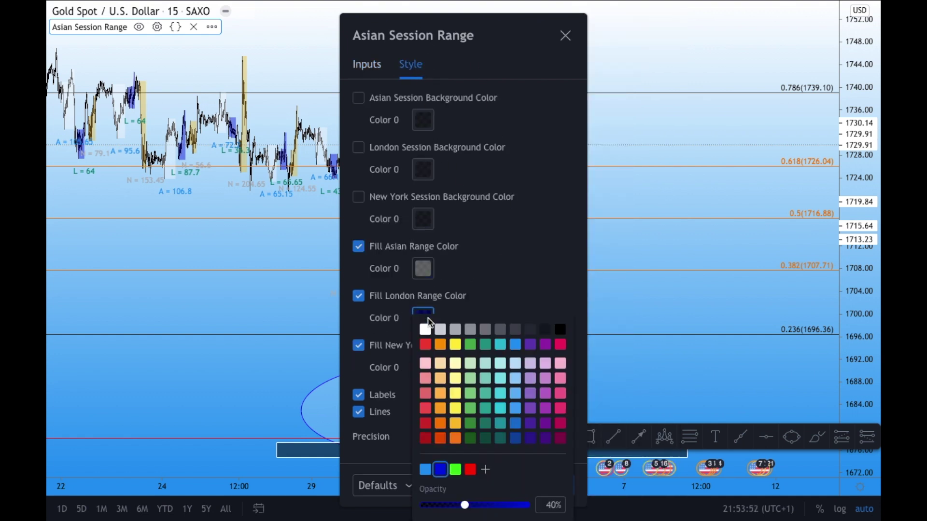
click(430, 316)
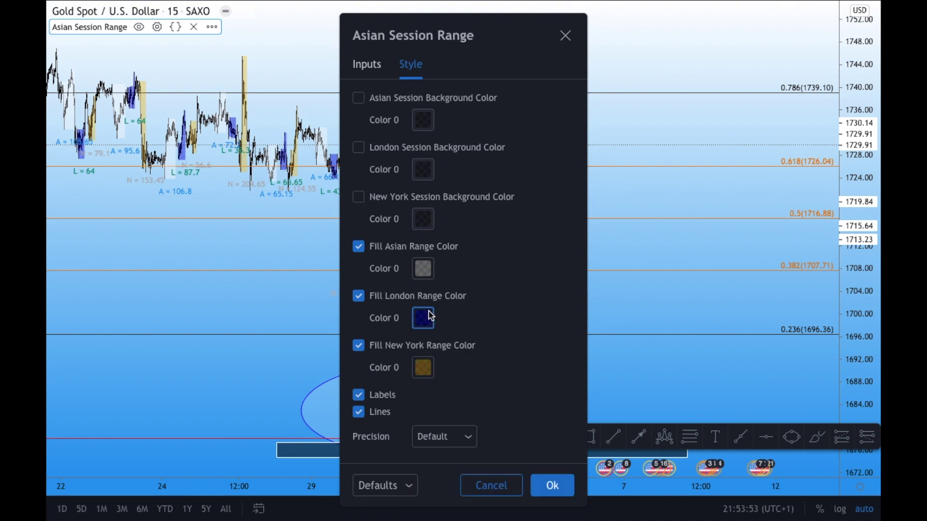
click(424, 368)
click(506, 288)
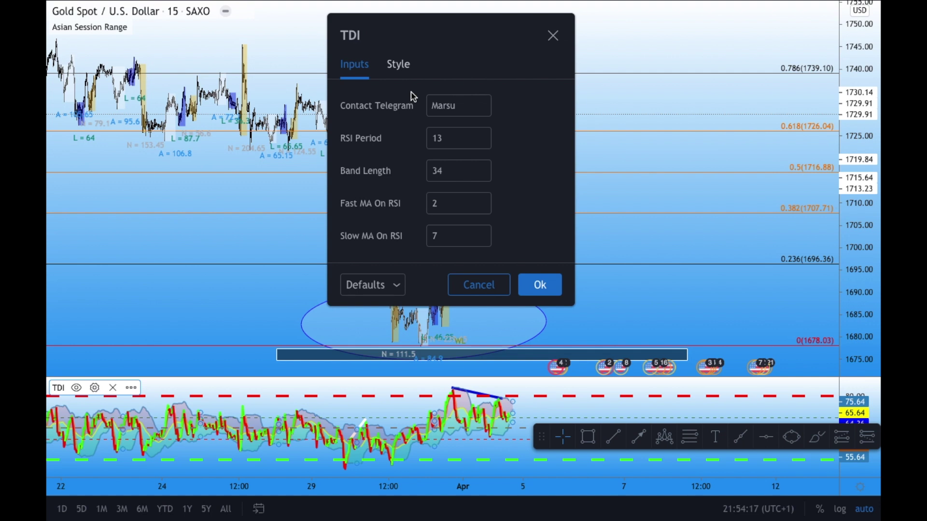
Inspect the TDI style settings, checking the colour and thickness of the 20, 40, 50, 60 and 80 levels, and close them
click(403, 70)
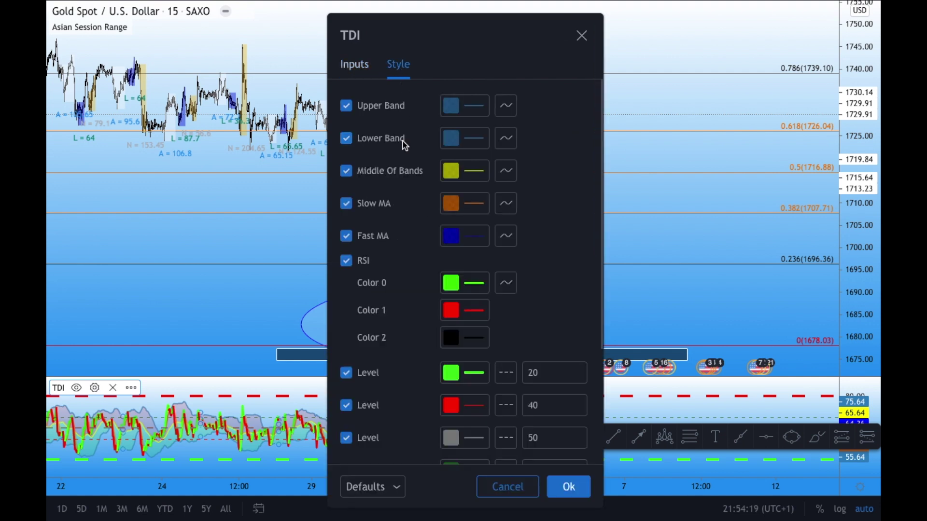
scroll(405, 146, down, 5)
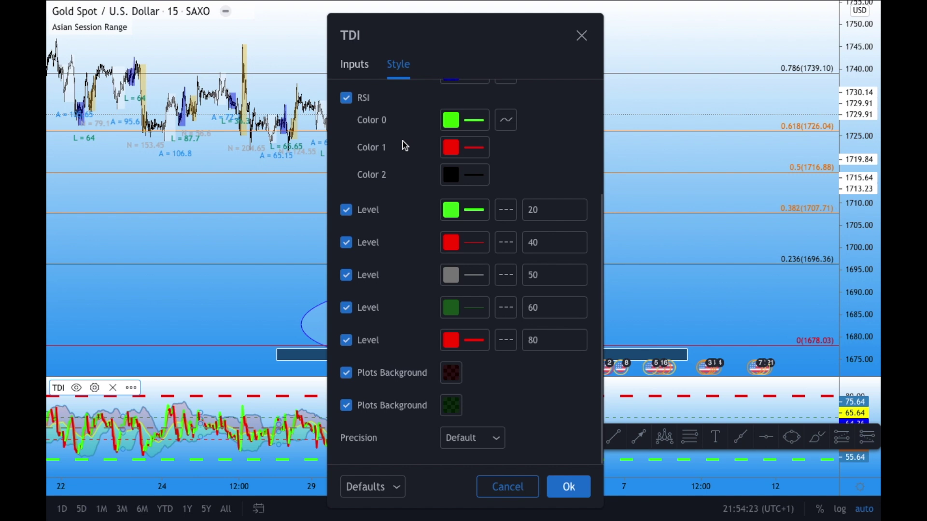
click(465, 212)
click(466, 214)
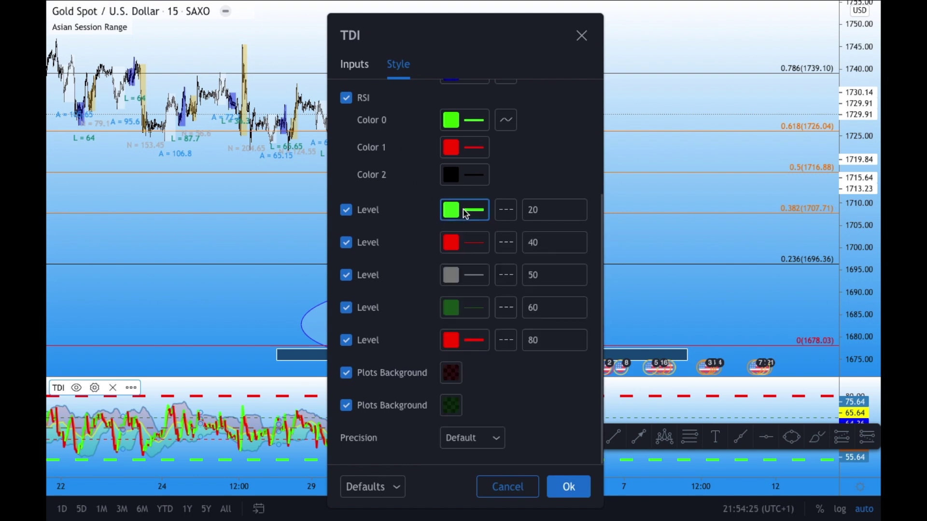
click(465, 246)
click(465, 246)
click(465, 277)
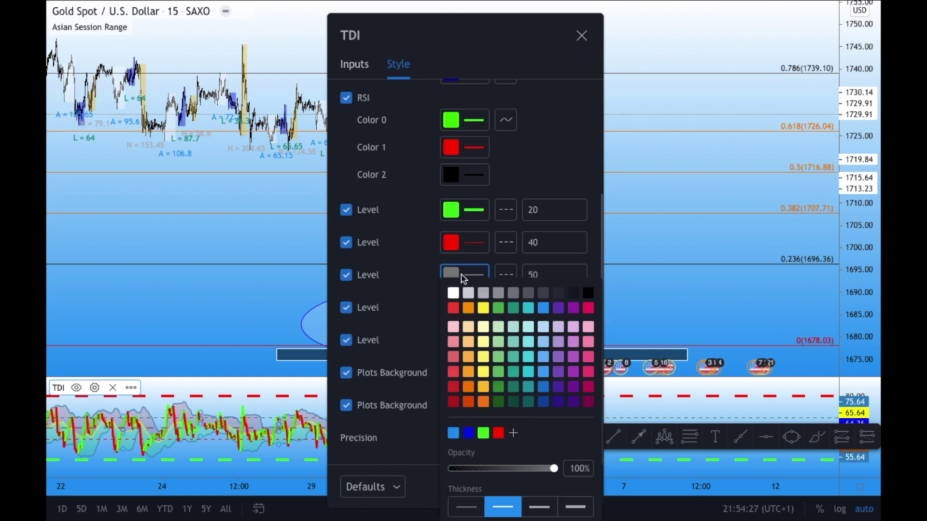
click(464, 277)
click(460, 312)
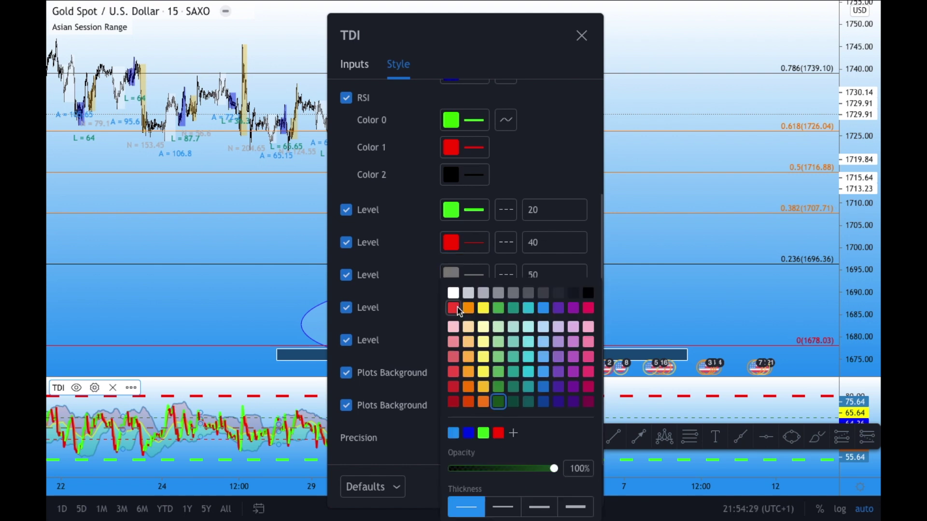
click(429, 284)
click(460, 352)
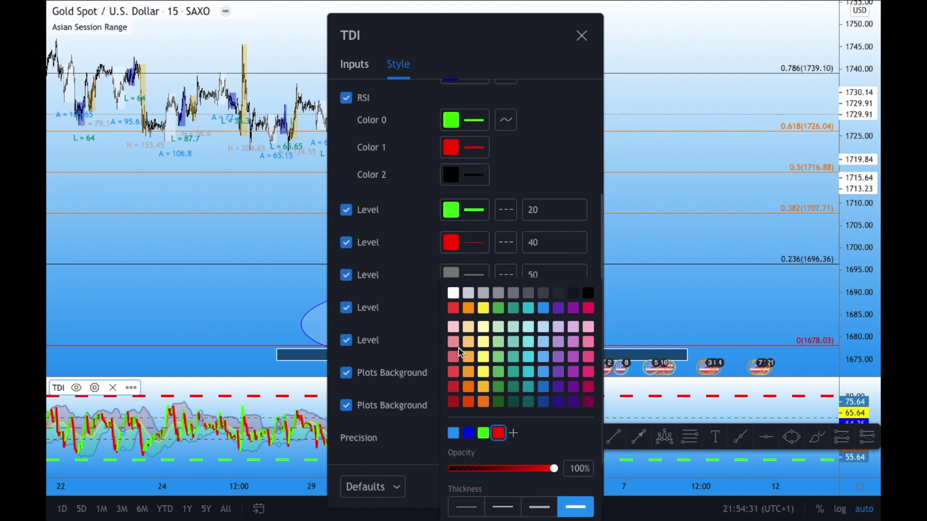
click(421, 332)
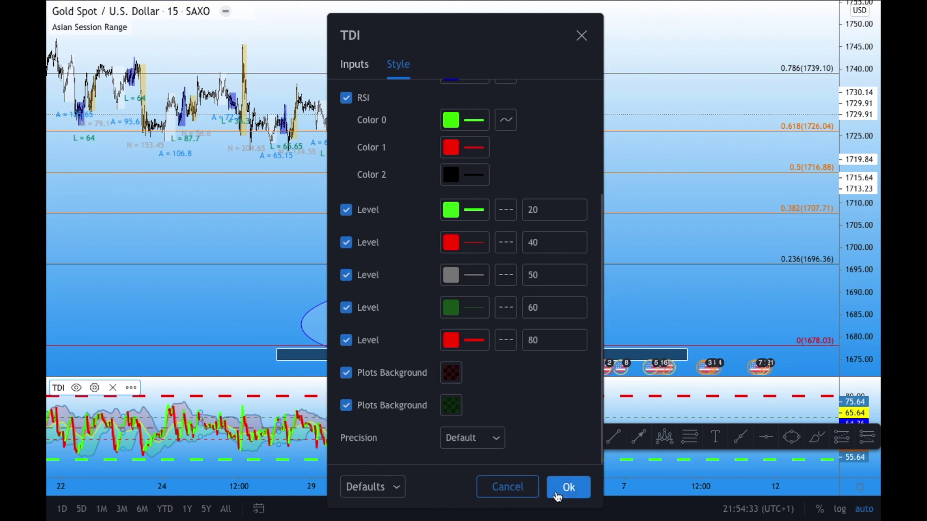
click(569, 487)
Open the Fib Retracement settings and examine its level values, the colour of level 0, the display options and the coordinates
double_click(520, 168)
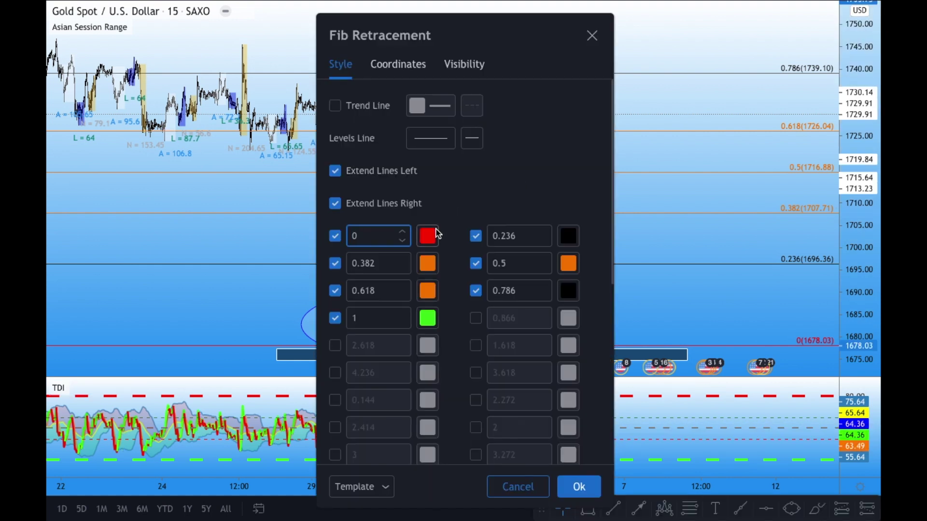
click(438, 234)
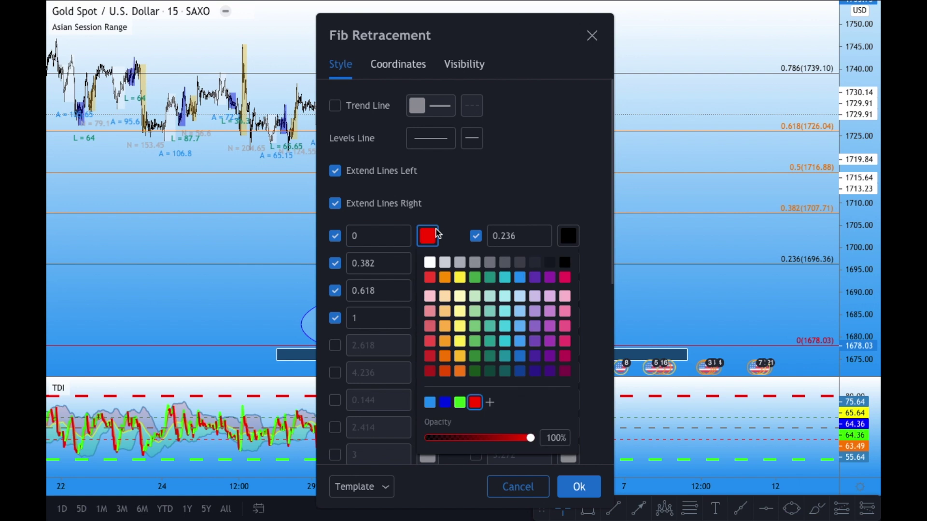
click(438, 233)
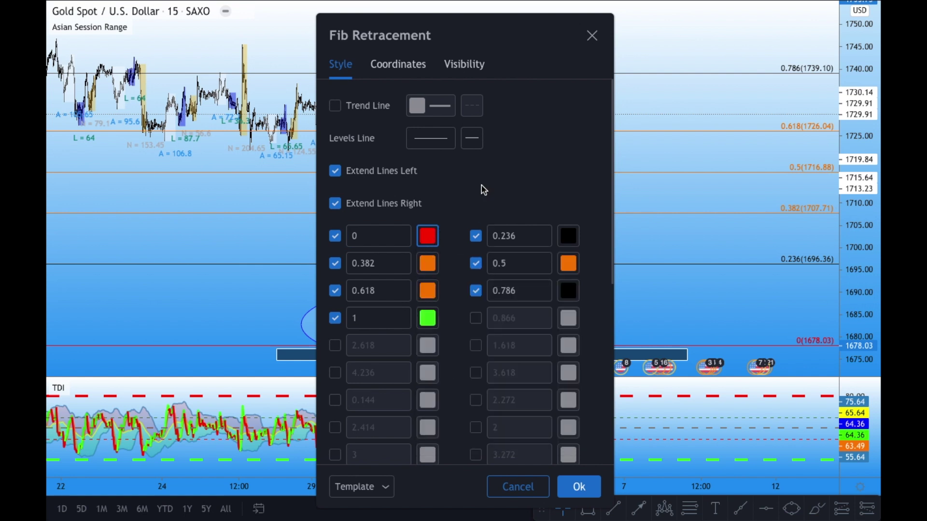
scroll(490, 179, down, 2)
scroll(490, 179, down, 5)
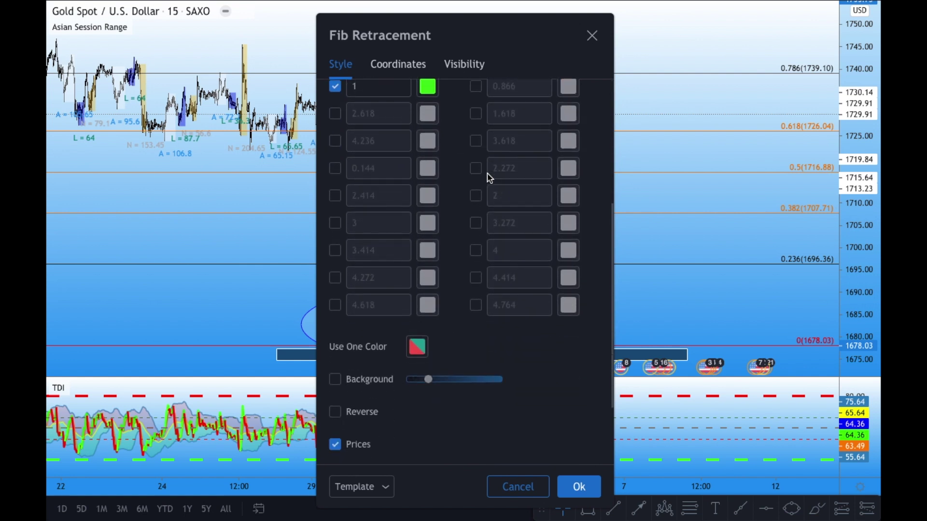
scroll(490, 179, up, 7)
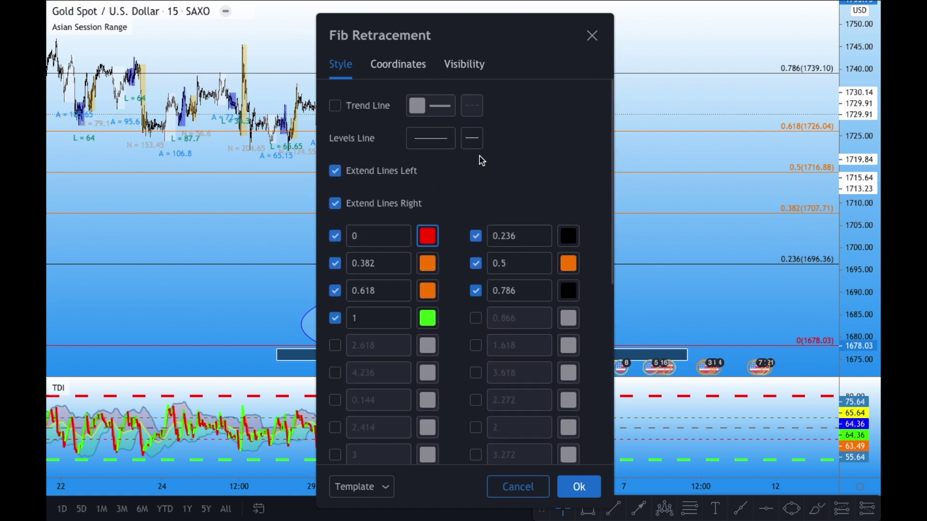
click(408, 65)
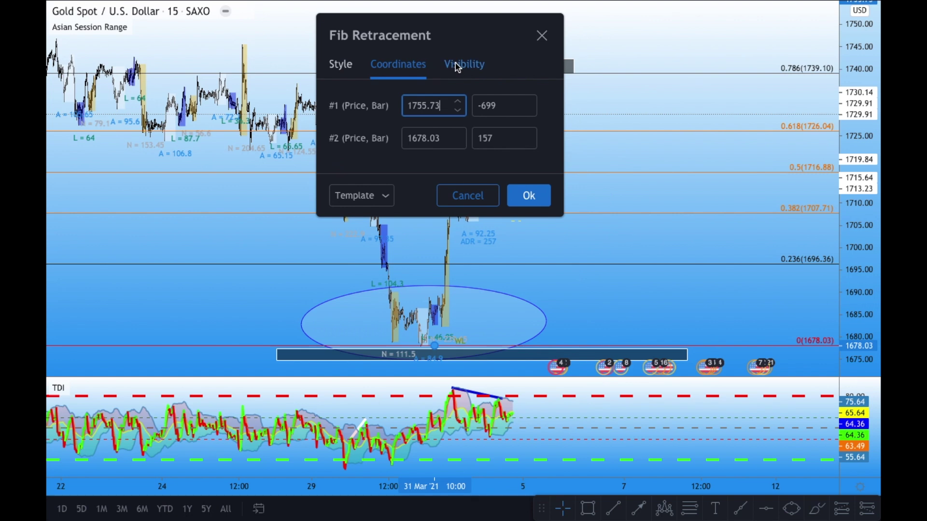